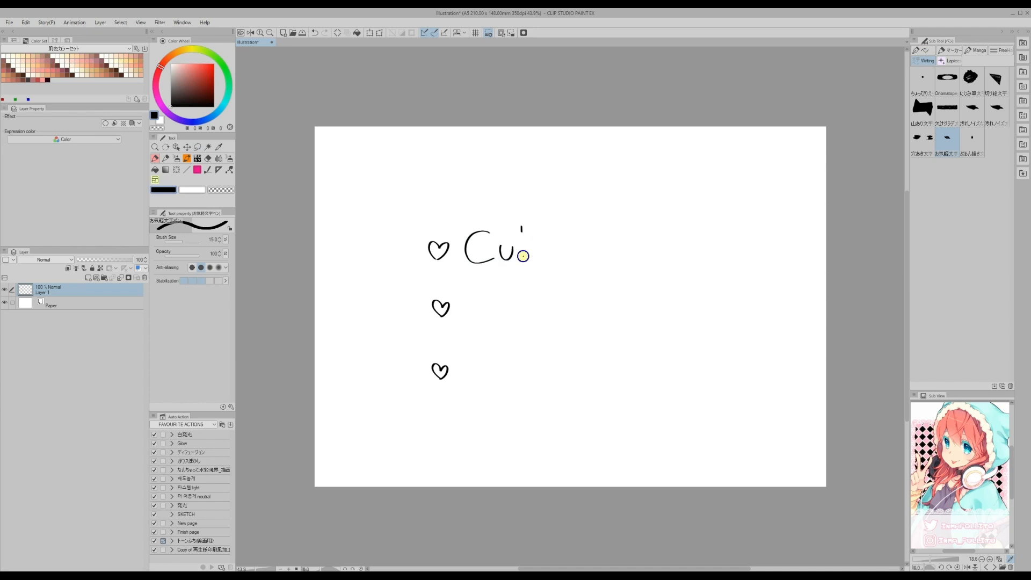
Handwrite the words of the three-item list beside the drawn hearts.
mouse_move(487, 292)
mouse_down()
mouse_move(490, 314)
mouse_move(496, 294)
mouse_move(515, 311)
mouse_move(551, 310)
mouse_up()
mouse_move(565, 295)
mouse_down()
mouse_move(559, 333)
mouse_move(578, 317)
mouse_up()
drag(582, 273, 584, 317)
drag(482, 349, 465, 379)
mouse_move(499, 367)
mouse_down()
mouse_move(491, 371)
mouse_move(518, 392)
mouse_up()
drag(531, 342, 535, 378)
mouse_move(510, 375)
mouse_down()
mouse_move(537, 354)
mouse_move(559, 380)
mouse_up()
mouse_move(573, 362)
mouse_down()
mouse_move(566, 376)
mouse_move(579, 365)
mouse_up()
drag(589, 348, 589, 377)
drag(598, 363, 610, 361)
drag(618, 359, 612, 378)
drag(623, 336, 629, 381)
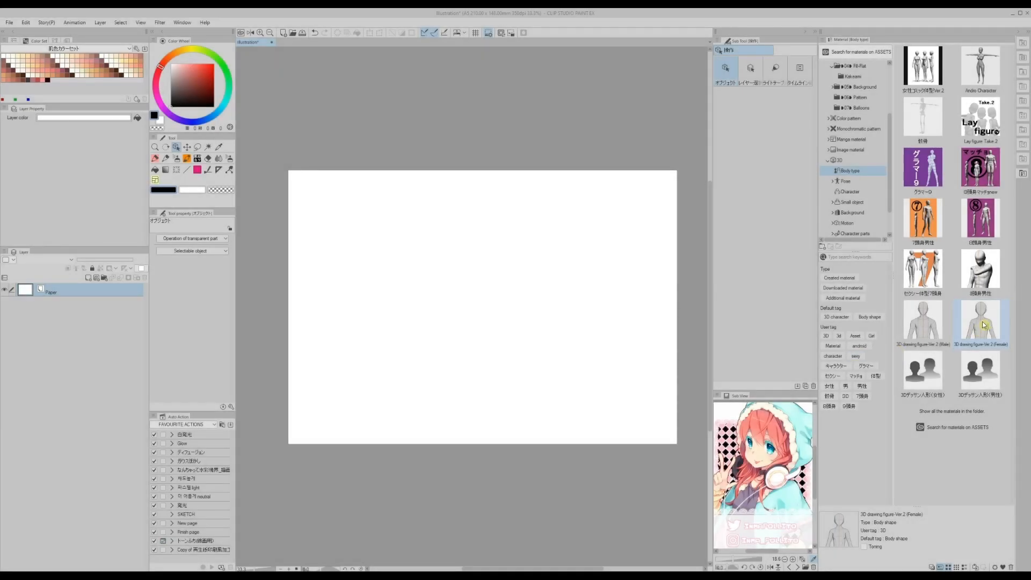
Place the 3D drawing figure Ver.2 (Female) in the left half of the canvas and light it evenly without a shadow.
mouse_move(985, 325)
mouse_down()
mouse_move(920, 337)
mouse_move(462, 320)
mouse_move(403, 301)
mouse_up()
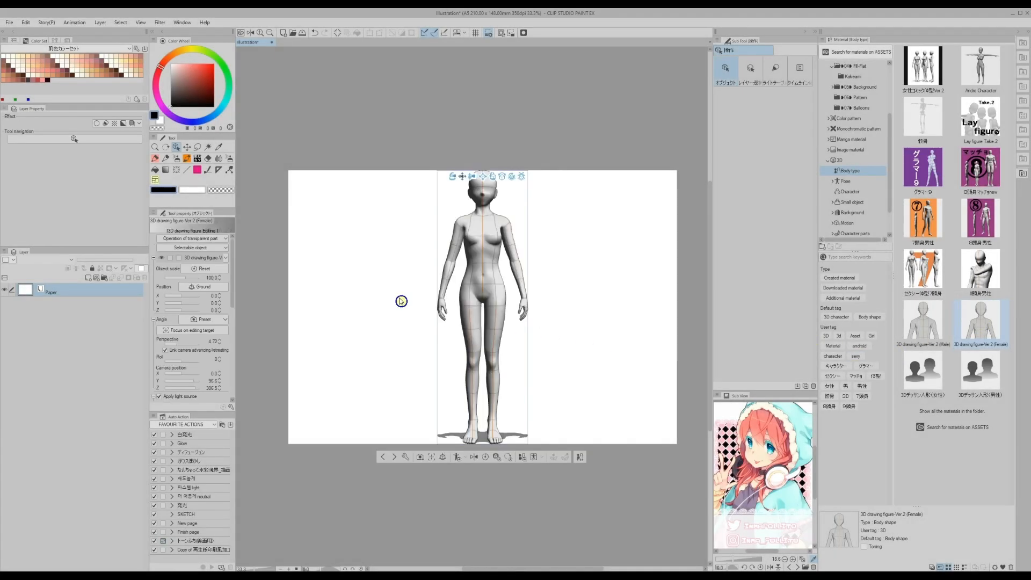
drag(475, 176, 350, 192)
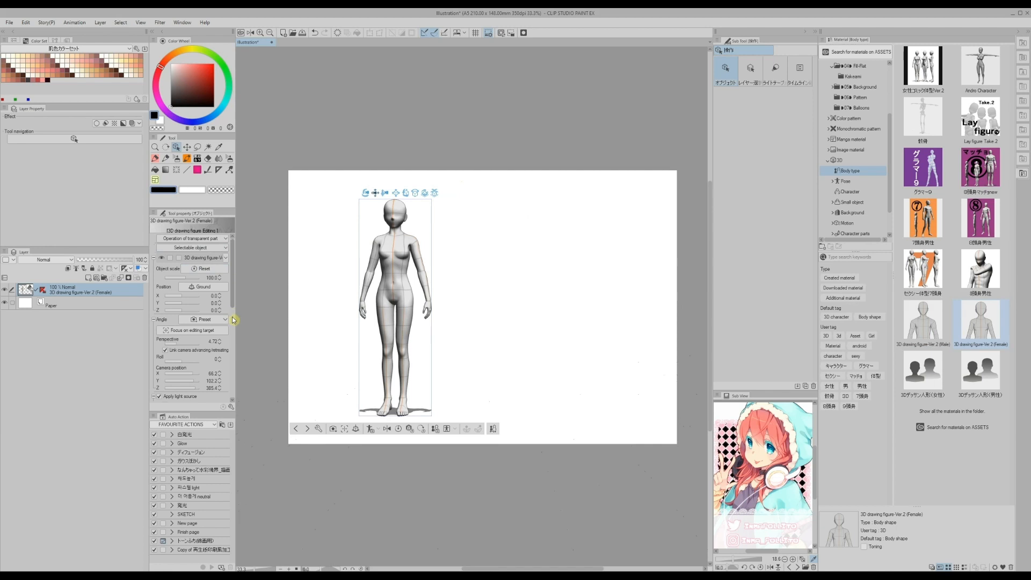
scroll(233, 320, down, 3)
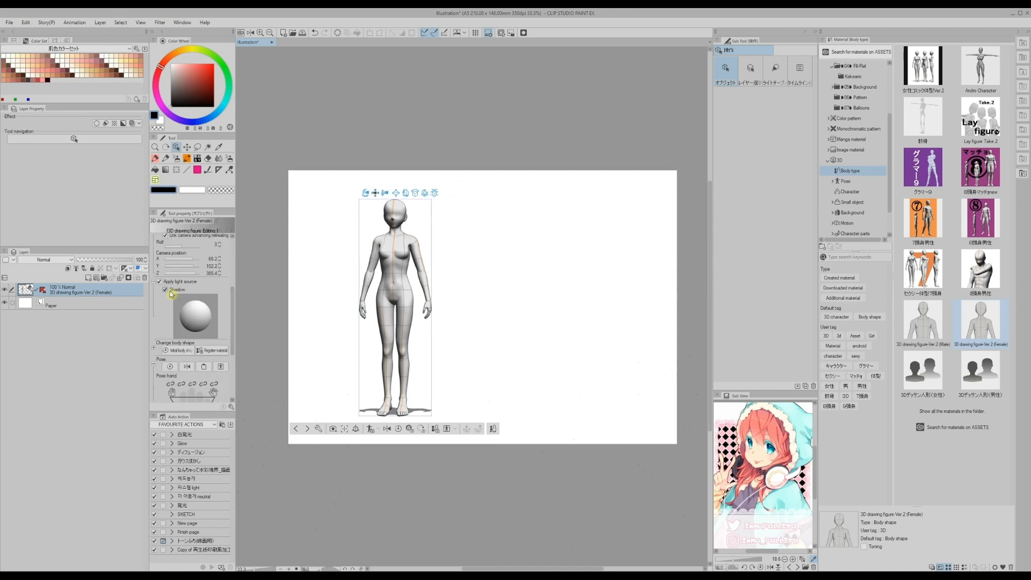
drag(191, 322, 197, 317)
Add a second 3D drawing figure Ver.2 (Female) on its own layer, in back view in the right half of the canvas.
click(65, 306)
drag(978, 329, 510, 322)
drag(458, 200, 626, 199)
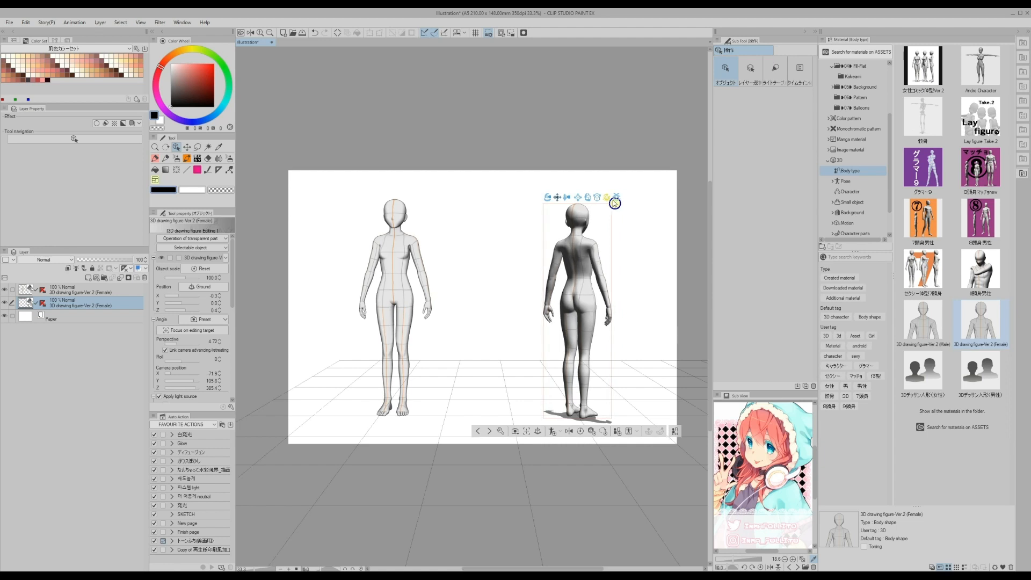
Turn off the back-view figure's shadow, even out its lighting and fine-tune its camera position.
scroll(231, 271, down, 4)
click(194, 328)
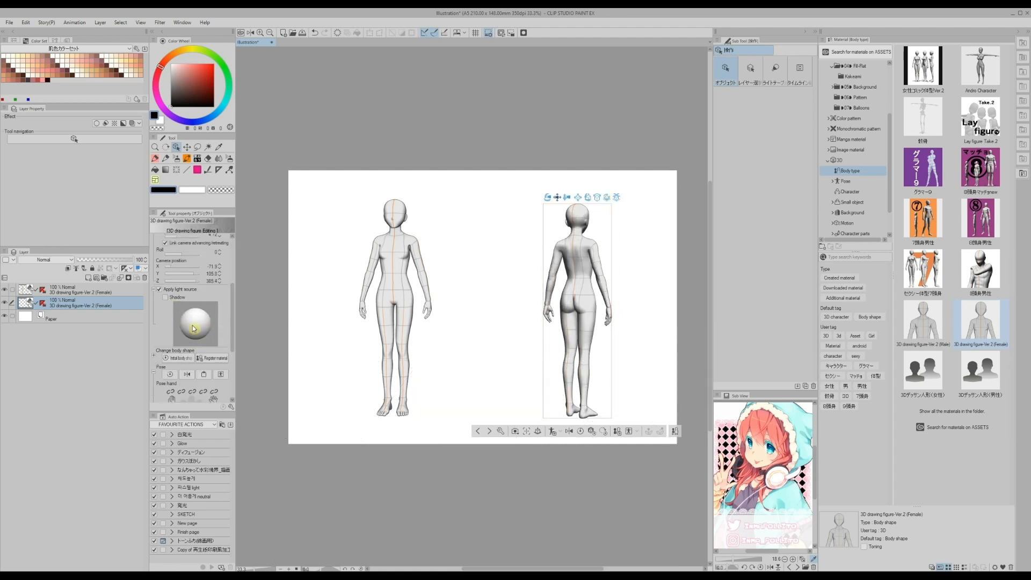
drag(190, 328, 190, 328)
drag(547, 197, 543, 196)
drag(542, 196, 542, 196)
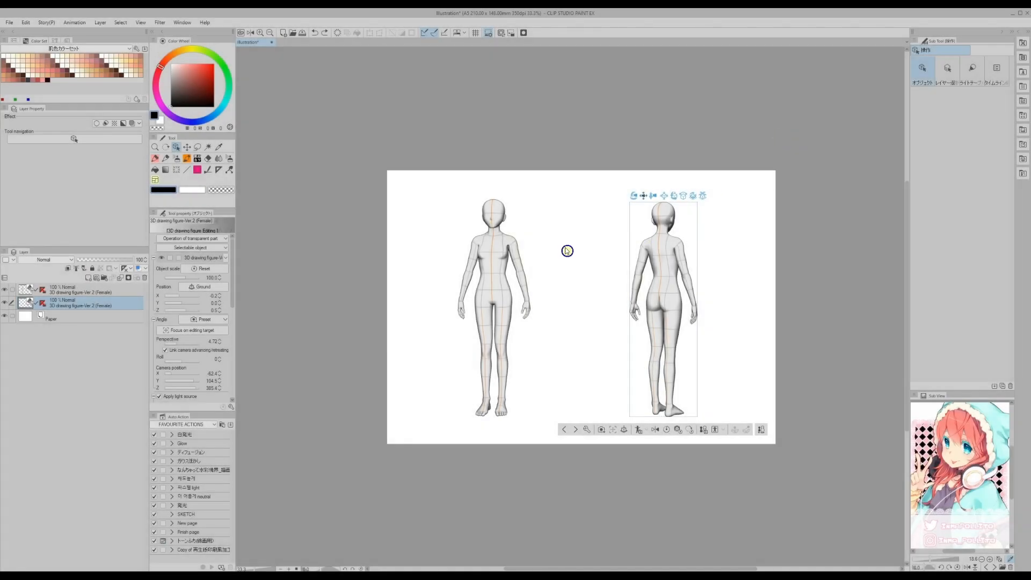
Group both 3D figure layers in a folder and lower the folder's opacity to 10%.
click(261, 32)
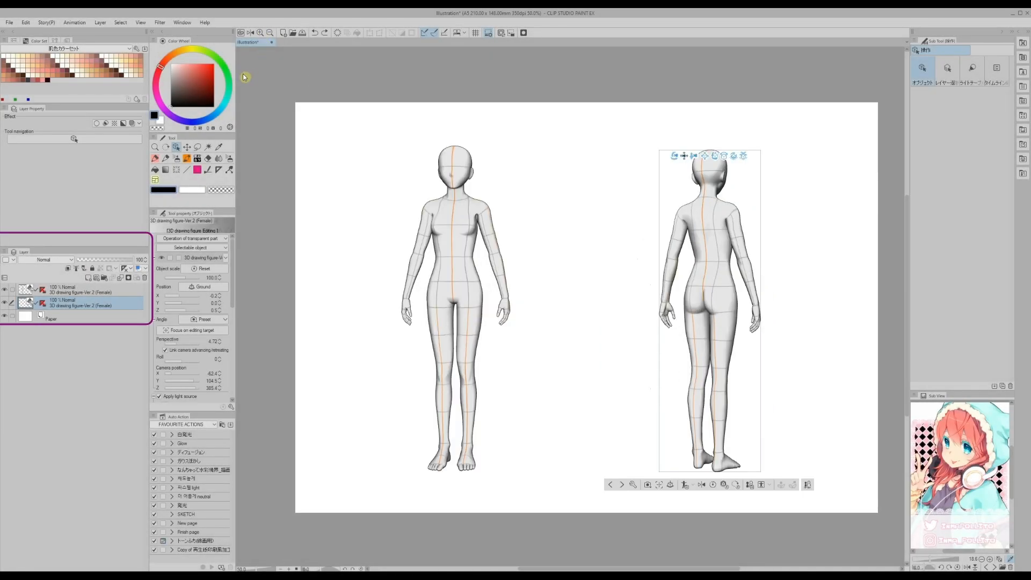
ctrl+click(65, 293)
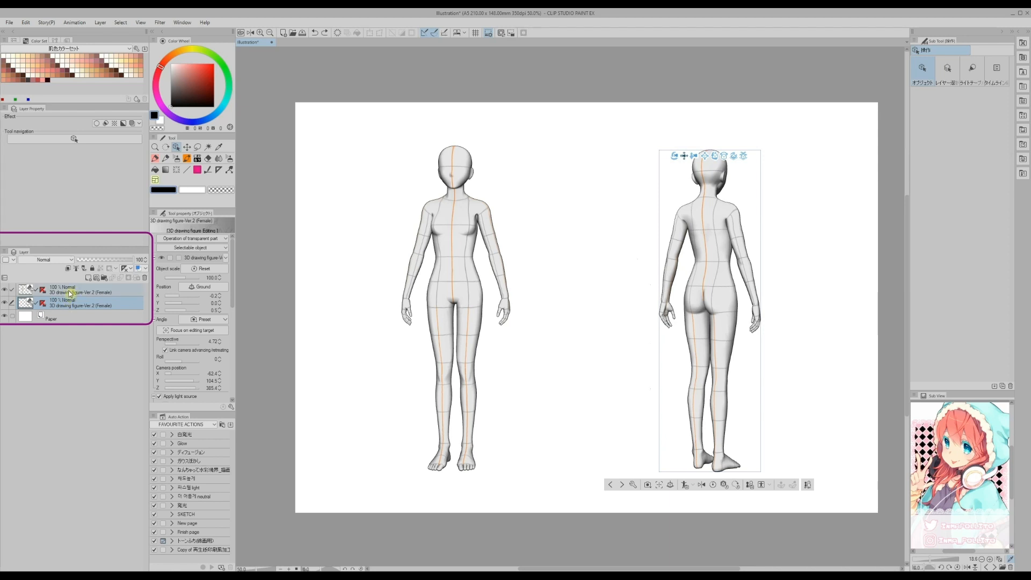
click(105, 278)
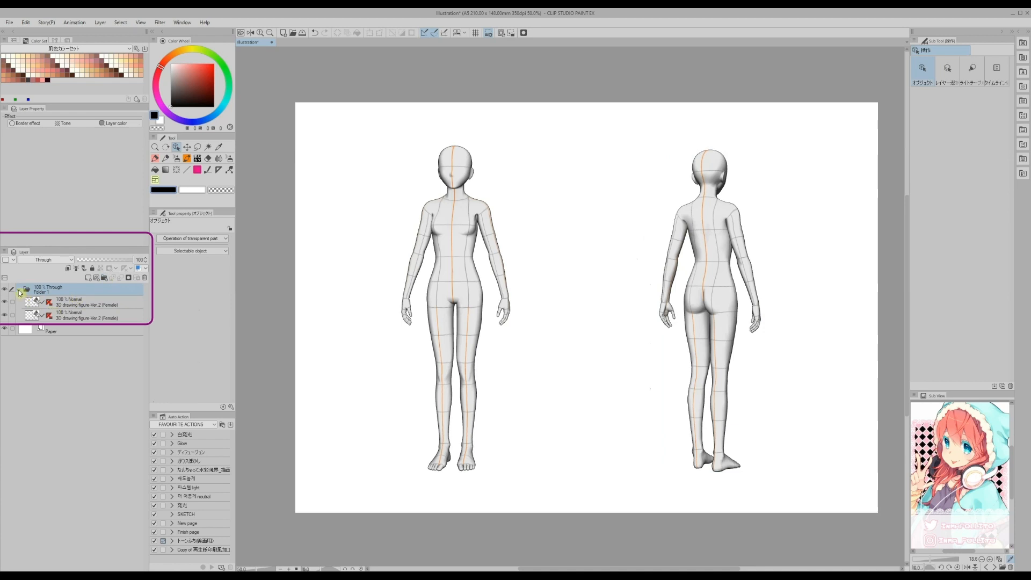
click(19, 292)
click(95, 260)
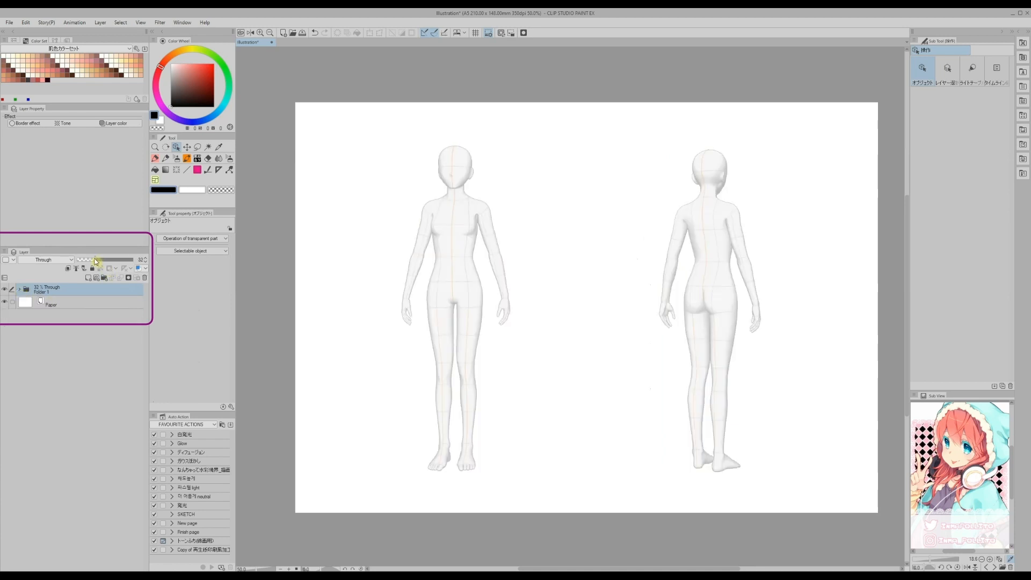
drag(96, 262, 90, 262)
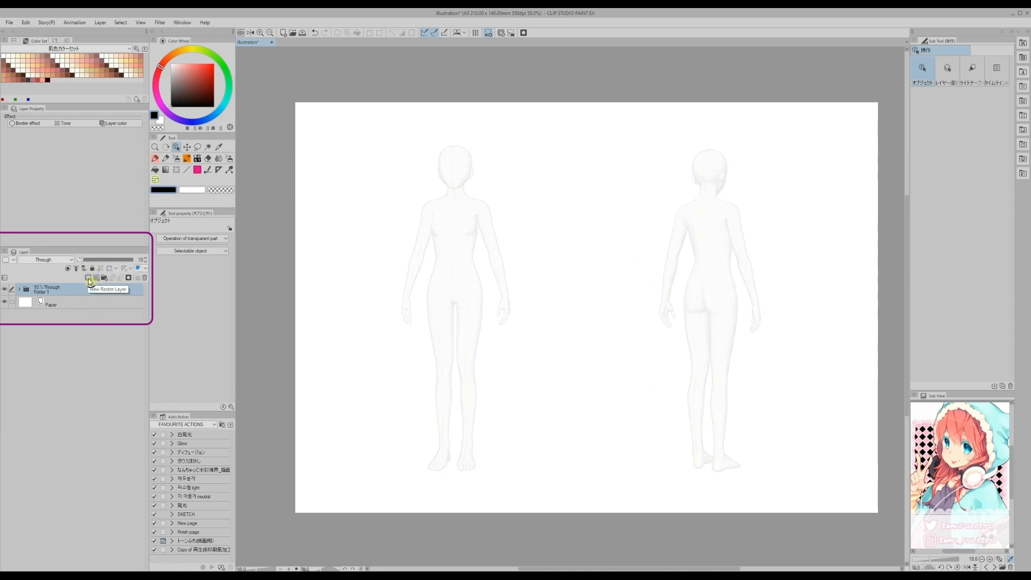
Add a raster layer above the figure folder and draw the face on the front-view figure with a pen.
click(88, 278)
click(155, 158)
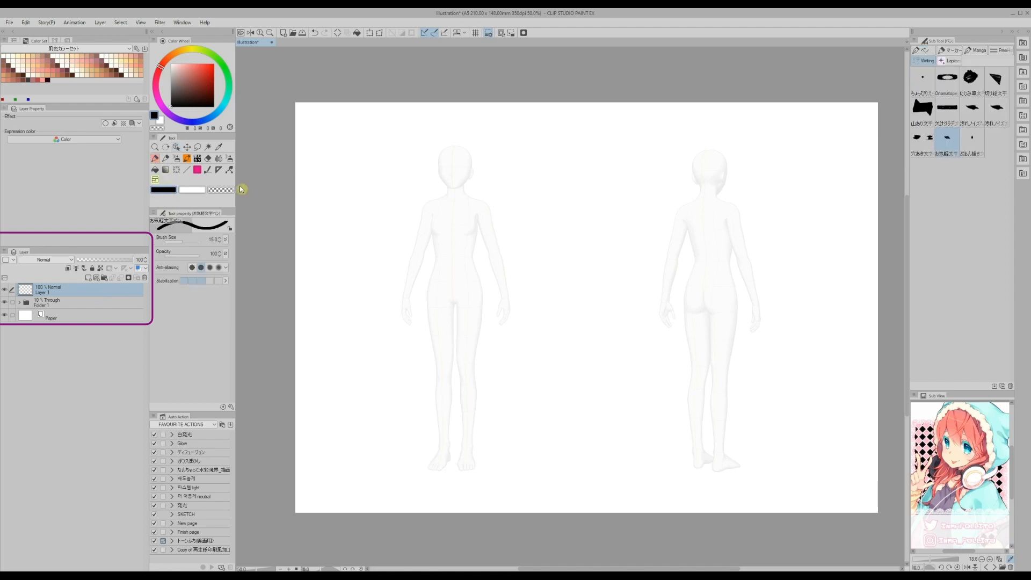
click(924, 50)
click(947, 79)
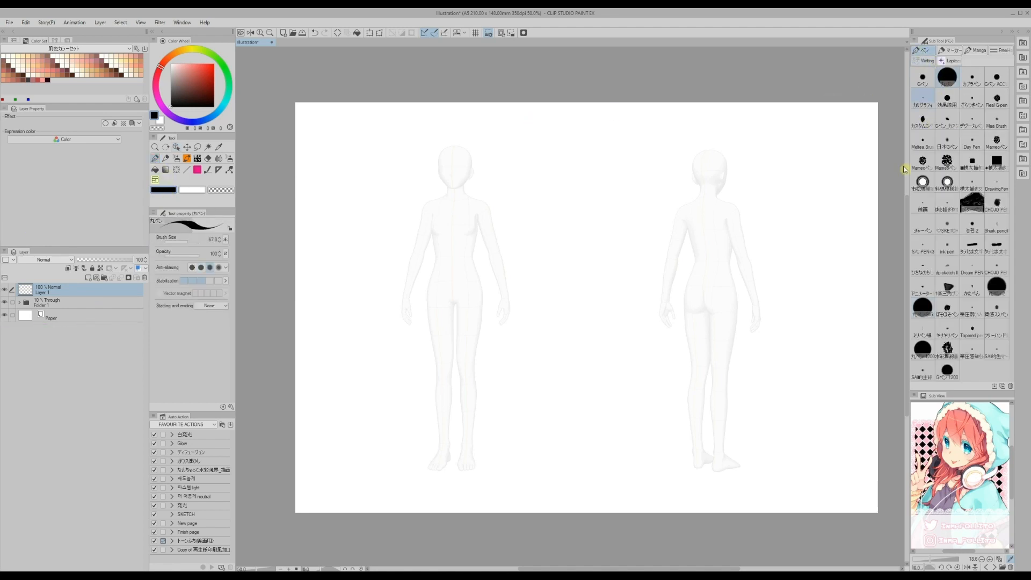
scroll(300, 48, up, 1)
drag(443, 200, 458, 204)
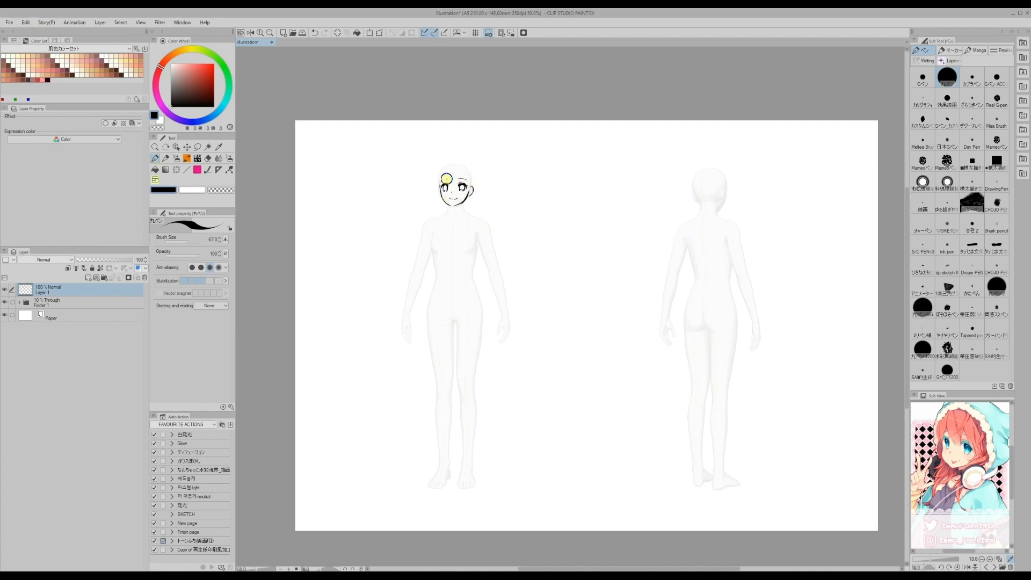
Add a new raster layer named Hairstyle01.
click(89, 278)
double_click(44, 293)
text(Hairstyle01)
key(Return)
Sketch the first hairstyle around the front figure's face, with bangs, crown and side strands.
drag(447, 169, 453, 185)
mouse_move(458, 175)
mouse_down()
mouse_move(463, 212)
mouse_move(444, 172)
mouse_move(437, 177)
mouse_move(438, 208)
mouse_up()
mouse_move(463, 158)
mouse_down()
mouse_move(438, 171)
mouse_move(487, 159)
mouse_move(489, 188)
mouse_up()
drag(478, 170, 488, 208)
drag(440, 162, 430, 161)
drag(435, 164, 422, 198)
drag(434, 184, 427, 213)
drag(487, 184, 488, 203)
mouse_move(468, 166)
mouse_down()
mouse_move(433, 188)
mouse_move(474, 163)
mouse_move(433, 169)
mouse_move(443, 158)
mouse_move(456, 183)
mouse_up()
key(c)
click(171, 189)
Add a new raster layer named Hairstyle02 and hide the Hairstyle01 layer.
key(ctrl+shift+n)
click(5, 302)
double_click(46, 293)
text(Hairstyle02)
key(Return)
Sketch the second hairstyle with bangs and two low wavy tails, erasing stray lines.
drag(457, 175, 460, 193)
mouse_move(468, 188)
mouse_down()
mouse_move(443, 180)
mouse_move(446, 156)
mouse_move(442, 211)
mouse_up()
key(c)
key(c)
mouse_move(458, 161)
mouse_down()
mouse_move(478, 185)
mouse_move(477, 173)
mouse_move(474, 218)
mouse_up()
drag(469, 204, 469, 227)
mouse_move(478, 180)
mouse_down()
mouse_move(479, 196)
mouse_move(456, 156)
mouse_up()
drag(437, 202, 434, 219)
mouse_move(444, 206)
mouse_down()
mouse_move(475, 187)
mouse_move(440, 170)
mouse_move(431, 201)
mouse_move(457, 180)
mouse_move(448, 181)
mouse_move(475, 179)
mouse_move(468, 197)
mouse_move(437, 190)
mouse_move(443, 159)
mouse_move(433, 207)
mouse_up()
Hide the Hairstyle02 layer and sketch a third hairstyle on a new raster layer named Hairstyle03.
click(4, 290)
click(88, 278)
double_click(53, 293)
text(Hairstyle03)
key(Return)
drag(459, 156, 480, 174)
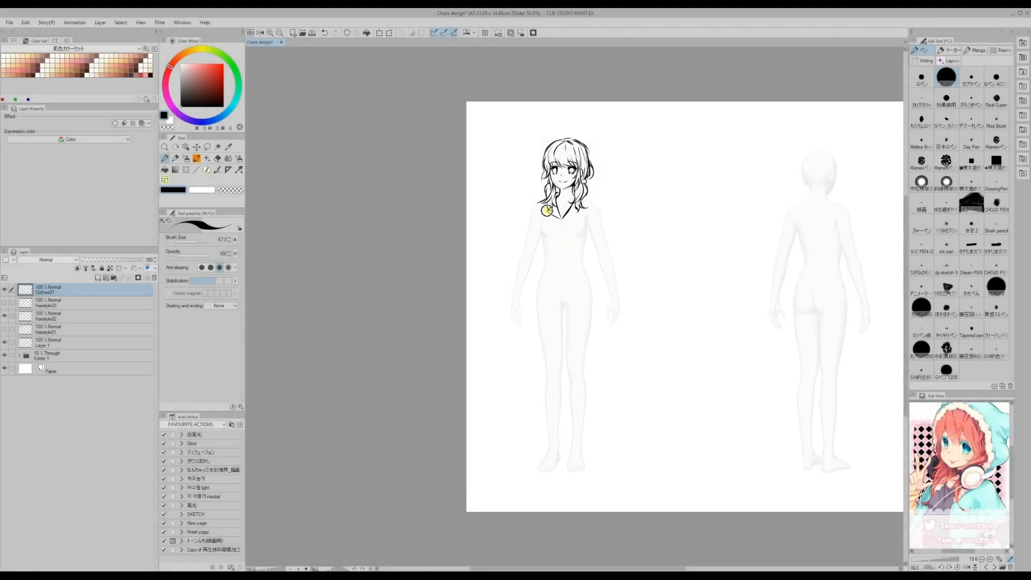
Sketch the first outfit over the front figure on the Clothes01 layer.
mouse_move(543, 210)
mouse_down()
mouse_move(567, 196)
mouse_move(549, 231)
mouse_move(563, 240)
mouse_move(541, 244)
mouse_move(614, 318)
mouse_move(587, 305)
mouse_move(586, 327)
mouse_move(541, 302)
mouse_move(528, 328)
mouse_move(598, 331)
mouse_move(520, 332)
mouse_move(613, 326)
mouse_up()
mouse_move(603, 201)
mouse_down()
mouse_move(605, 237)
mouse_move(590, 228)
mouse_move(626, 298)
mouse_move(615, 322)
mouse_up()
mouse_move(538, 205)
mouse_down()
mouse_move(526, 240)
mouse_move(537, 246)
mouse_move(516, 309)
mouse_move(531, 221)
mouse_up()
mouse_move(587, 353)
mouse_down()
mouse_move(559, 357)
mouse_move(580, 456)
mouse_move(571, 457)
mouse_move(568, 376)
mouse_move(551, 472)
mouse_move(547, 368)
mouse_up()
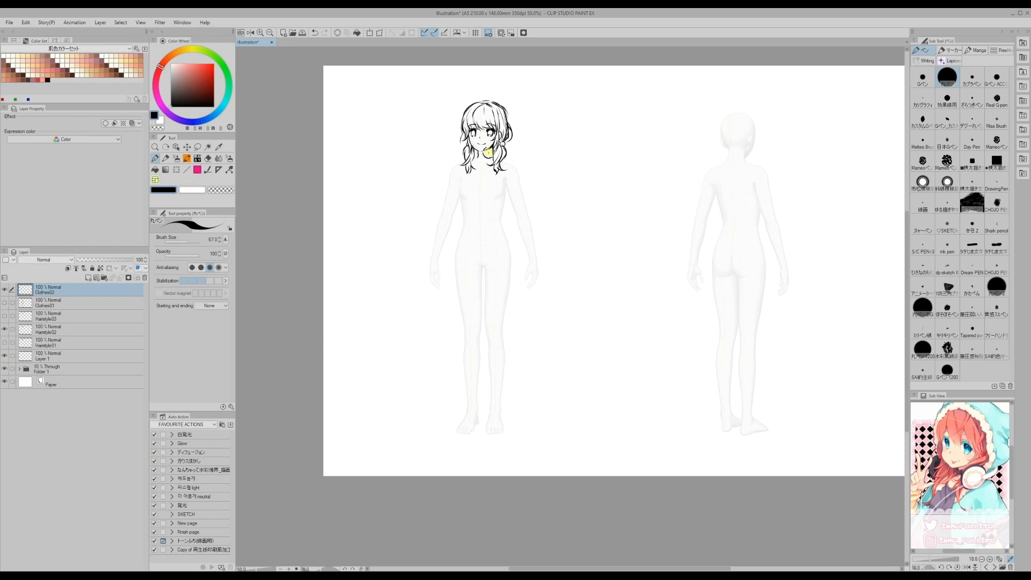
Sketch a second outfit on the Clothes02 layer, with an open jacket, off-shoulder top, bow belt and shorts.
mouse_move(508, 156)
mouse_down()
mouse_move(488, 177)
mouse_move(534, 276)
mouse_up()
drag(508, 180, 523, 307)
mouse_move(490, 152)
mouse_down()
mouse_move(493, 218)
mouse_move(479, 221)
mouse_move(488, 271)
mouse_move(508, 251)
mouse_move(488, 334)
mouse_move(506, 428)
mouse_move(467, 340)
mouse_move(452, 433)
mouse_move(462, 336)
mouse_move(443, 277)
mouse_move(484, 180)
mouse_move(453, 285)
mouse_up()
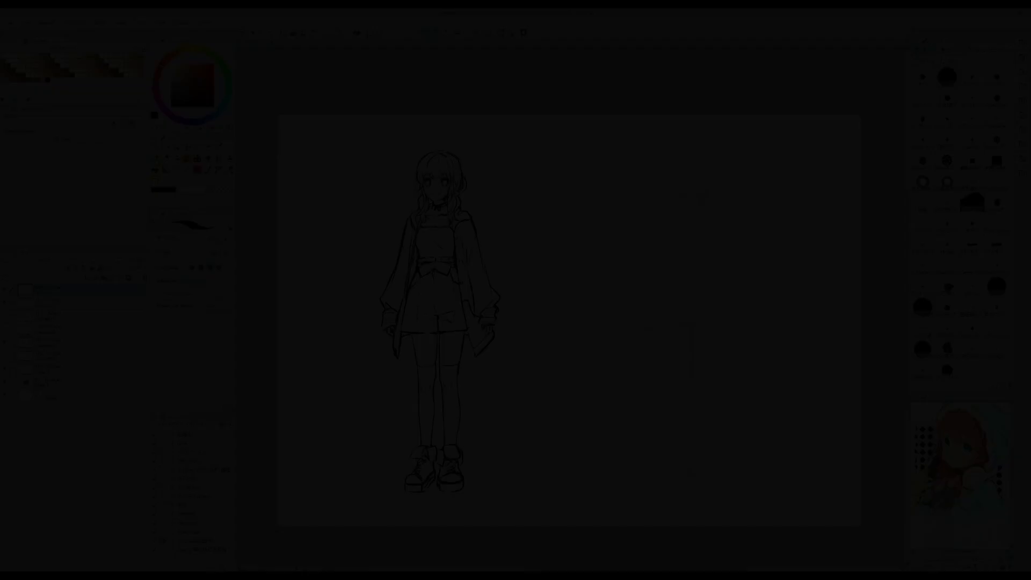
Draw the hair and hooded jacket of the back-view figure on a new layer.
mouse_move(650, 187)
mouse_down()
mouse_move(661, 198)
mouse_move(653, 239)
mouse_up()
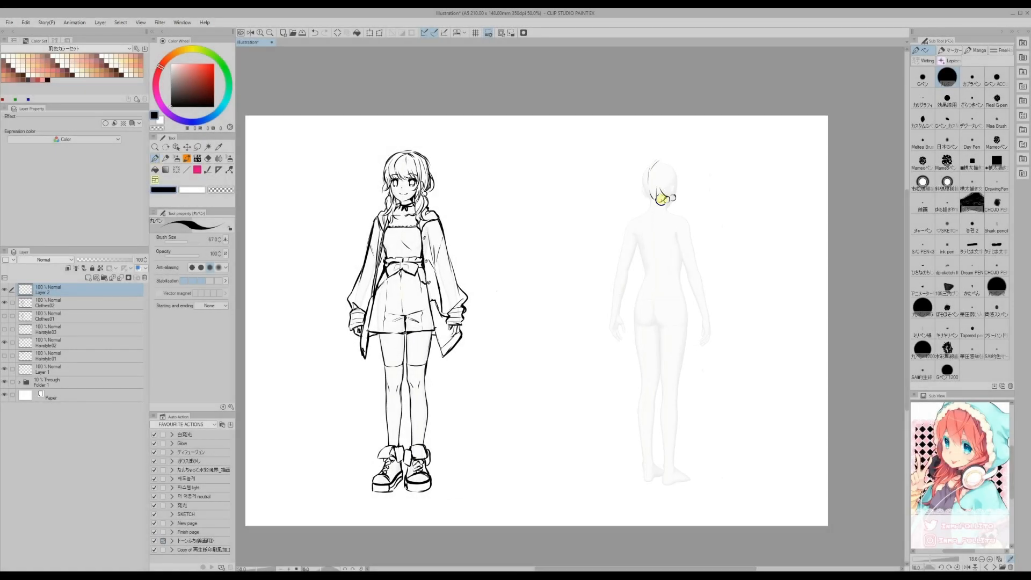
drag(656, 158, 683, 197)
mouse_move(649, 167)
mouse_down()
mouse_move(640, 198)
mouse_move(691, 235)
mouse_up()
mouse_move(640, 207)
mouse_down()
mouse_move(646, 200)
mouse_move(667, 226)
mouse_move(684, 301)
mouse_move(651, 349)
mouse_move(613, 353)
mouse_up()
drag(685, 272, 697, 354)
drag(626, 228, 610, 329)
Draw the back-view figure's legs, stockings and shoes.
mouse_move(679, 376)
mouse_down()
mouse_move(656, 378)
mouse_move(674, 450)
mouse_up()
drag(661, 387, 664, 491)
drag(660, 471, 665, 485)
drag(640, 375, 640, 434)
drag(649, 376, 660, 456)
drag(661, 468, 643, 484)
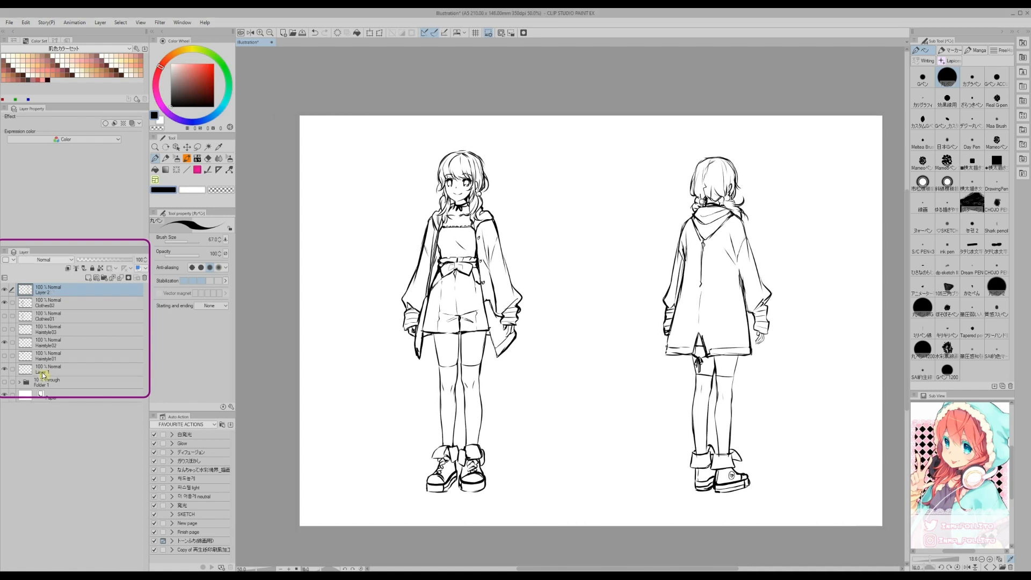
Group all the line drawing layers, from Layer 1 up to Layer 2, in a new collapsed folder.
shift+click(47, 321)
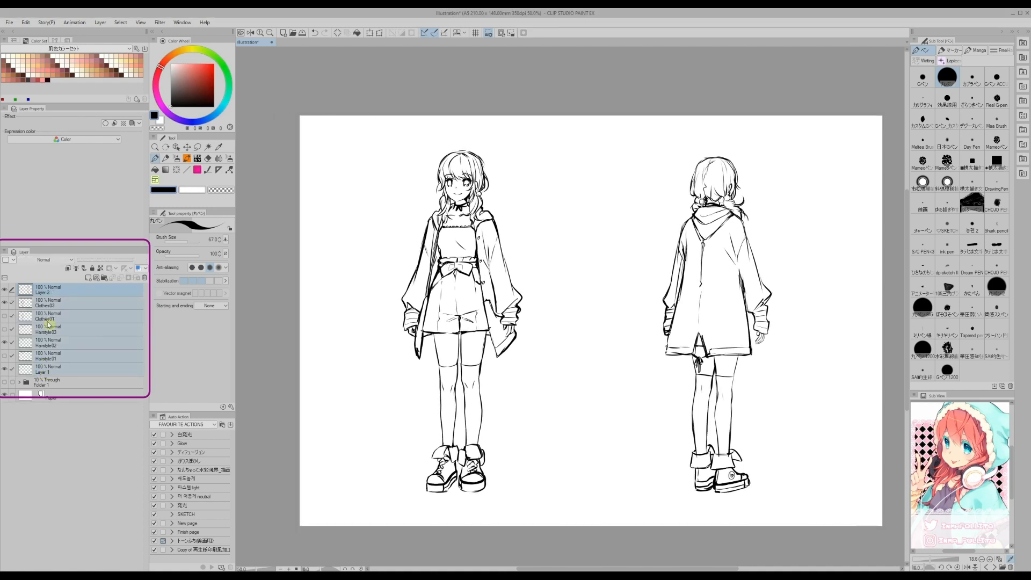
click(104, 279)
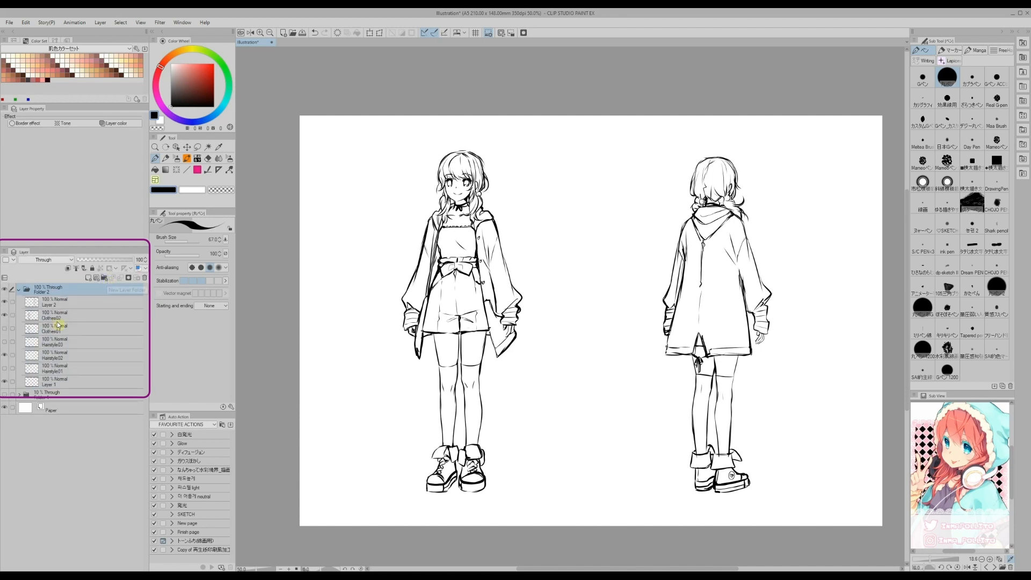
click(19, 291)
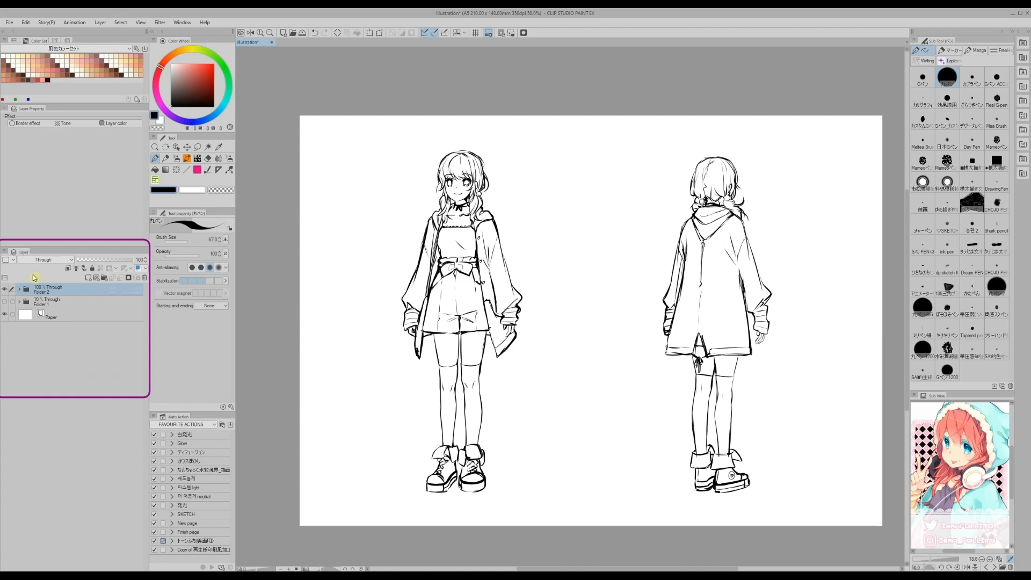
Set the line drawing folder's blending mode to Multiply and rename it LINEART.
click(46, 260)
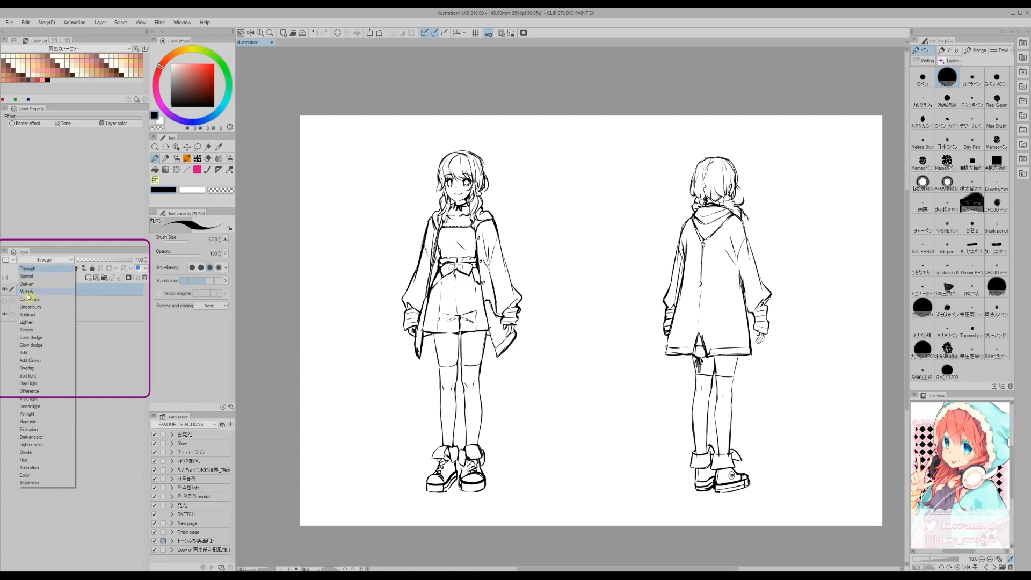
click(27, 292)
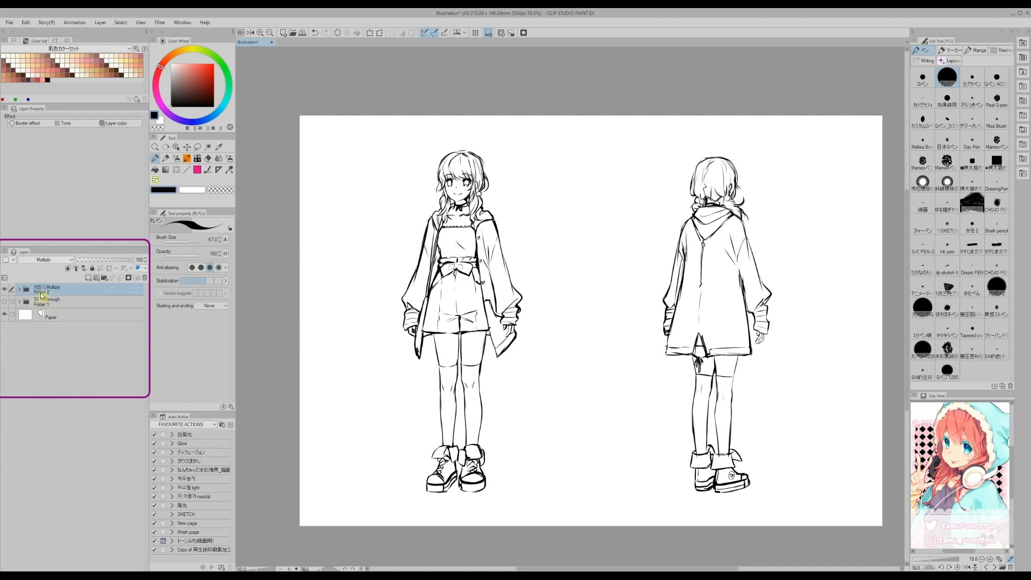
double_click(41, 293)
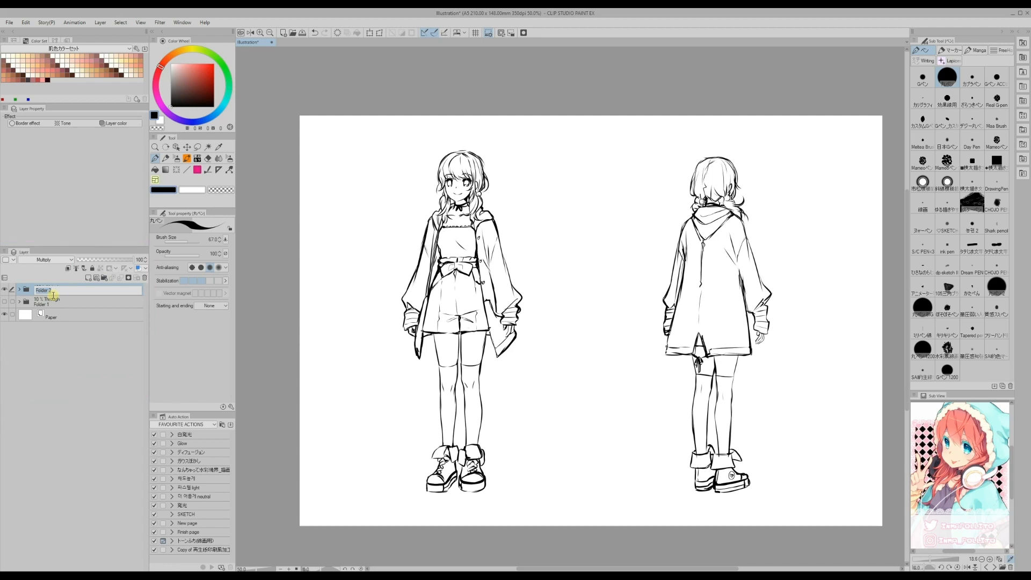
text(LINEART)
key(Return)
Add a Hair layer beneath the LINEART folder and paint the front figure's hair dark green.
click(56, 301)
key(ctrl+shift+n)
click(185, 83)
key(ctrl+plus)
mouse_move(540, 194)
mouse_down()
mouse_move(548, 237)
mouse_move(525, 214)
mouse_move(501, 218)
mouse_move(502, 274)
mouse_move(545, 257)
mouse_move(536, 260)
mouse_up()
Choose a light pink and convert the Hair layer to that drawing color.
click(156, 77)
click(180, 64)
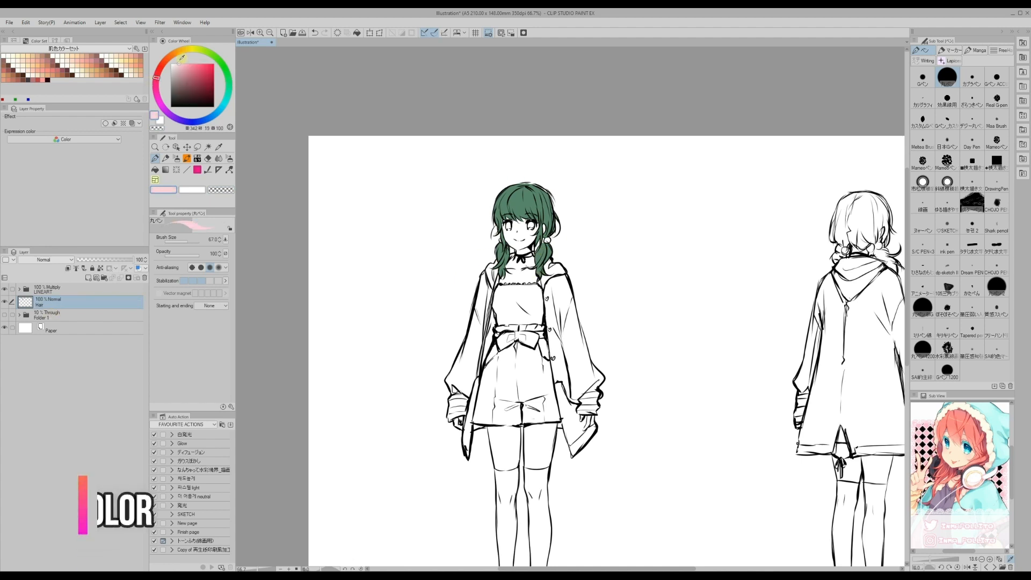
click(26, 22)
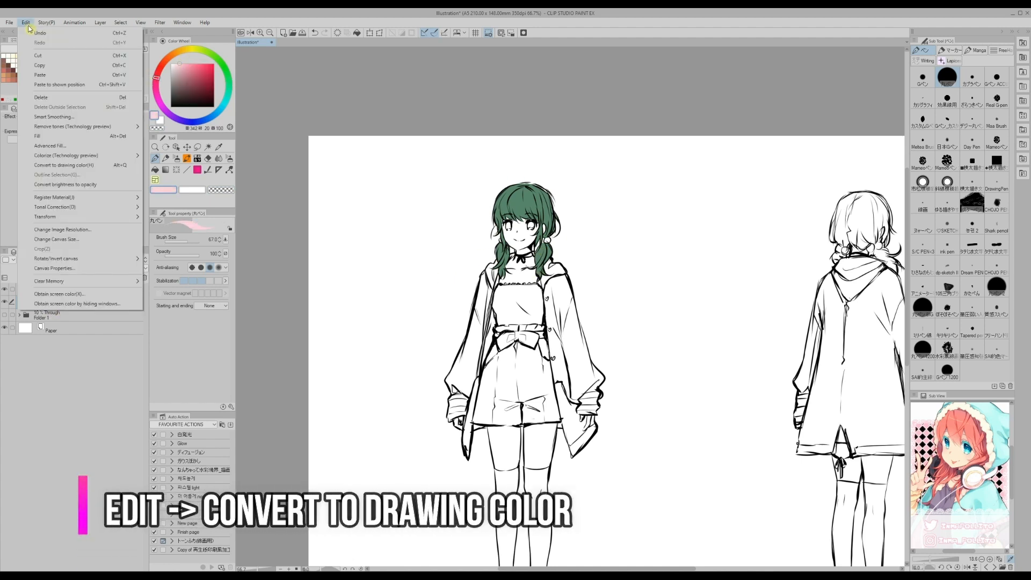
mouse_move(46, 22)
mouse_move(26, 22)
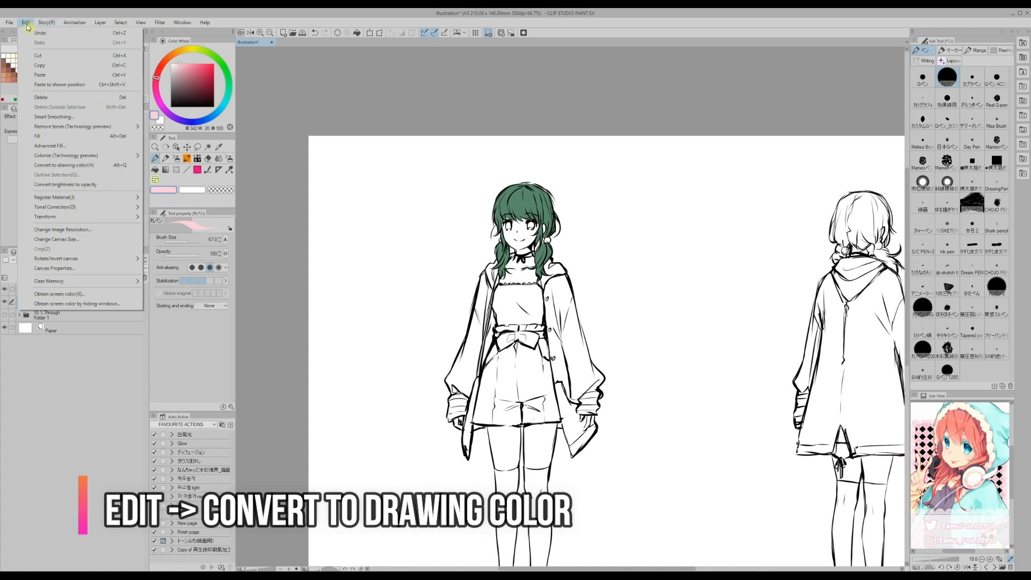
click(46, 167)
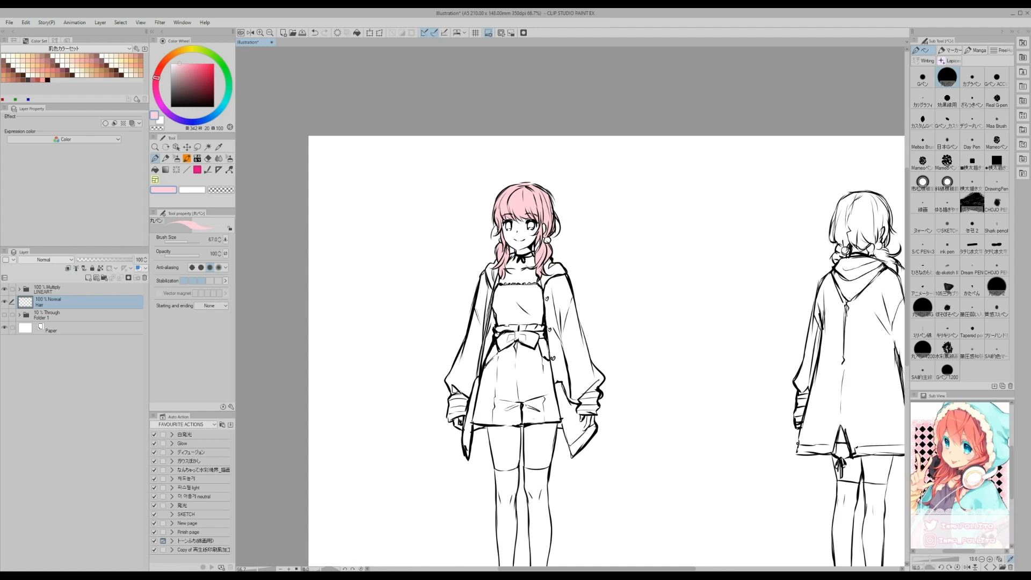
Recolor the Hair layer to pale blonde with Hue/Saturation/Luminosity, setting hue 75, saturation 14 and luminosity 50.
click(26, 22)
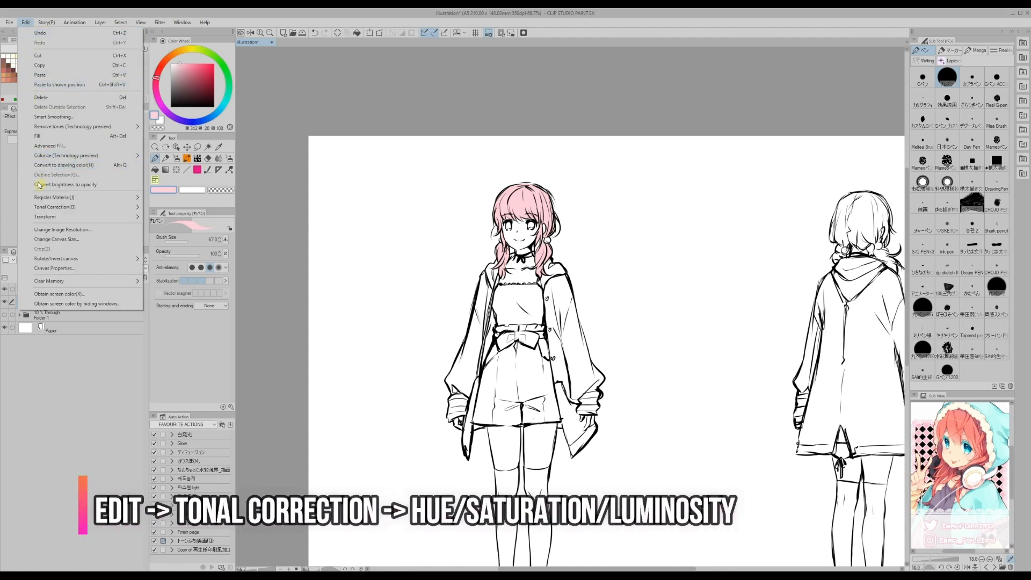
mouse_move(42, 210)
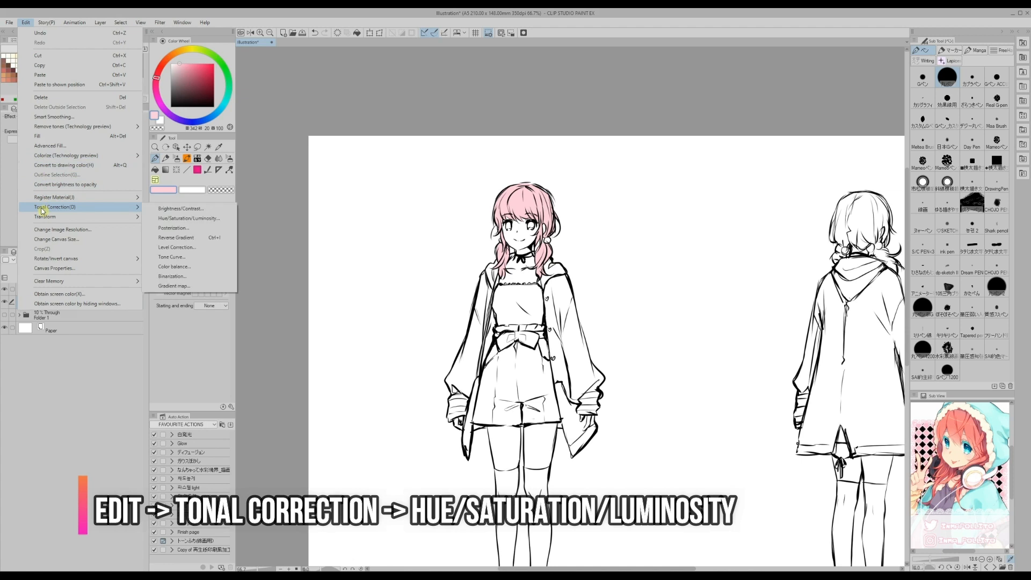
click(164, 219)
drag(703, 215, 646, 159)
drag(701, 186, 660, 184)
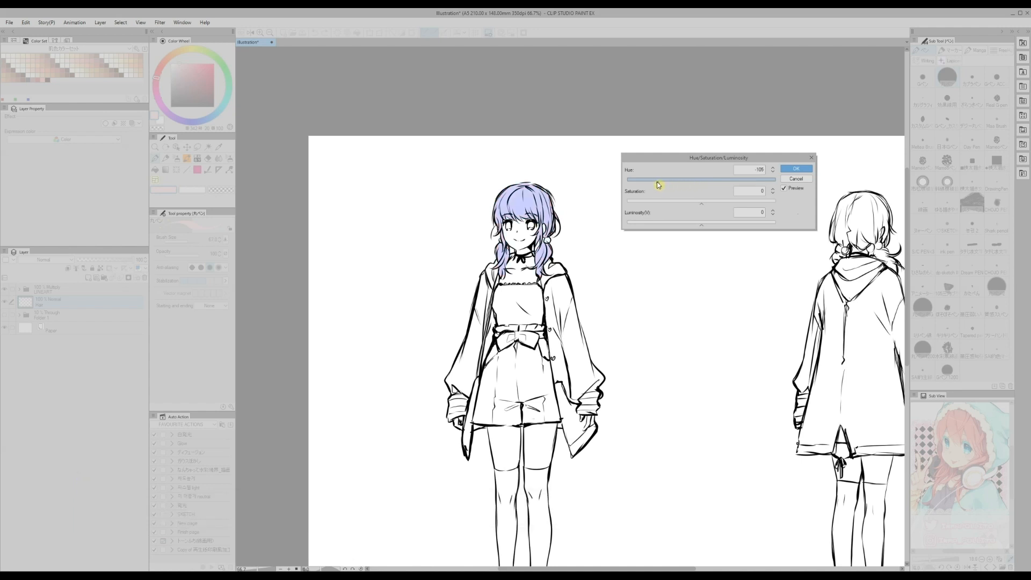
drag(754, 185, 729, 183)
drag(702, 223, 713, 203)
drag(731, 223, 739, 226)
drag(730, 182, 733, 182)
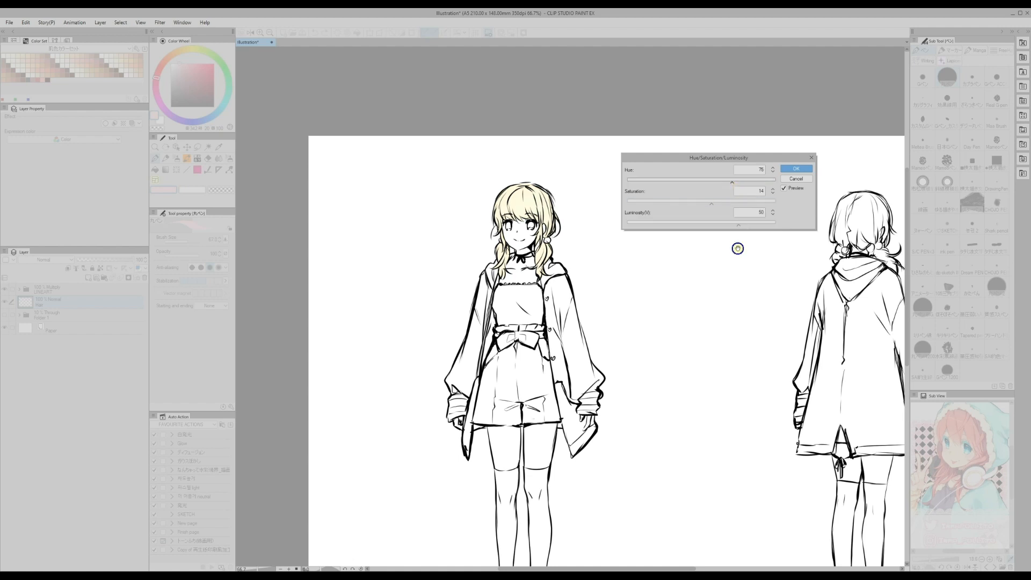
click(794, 169)
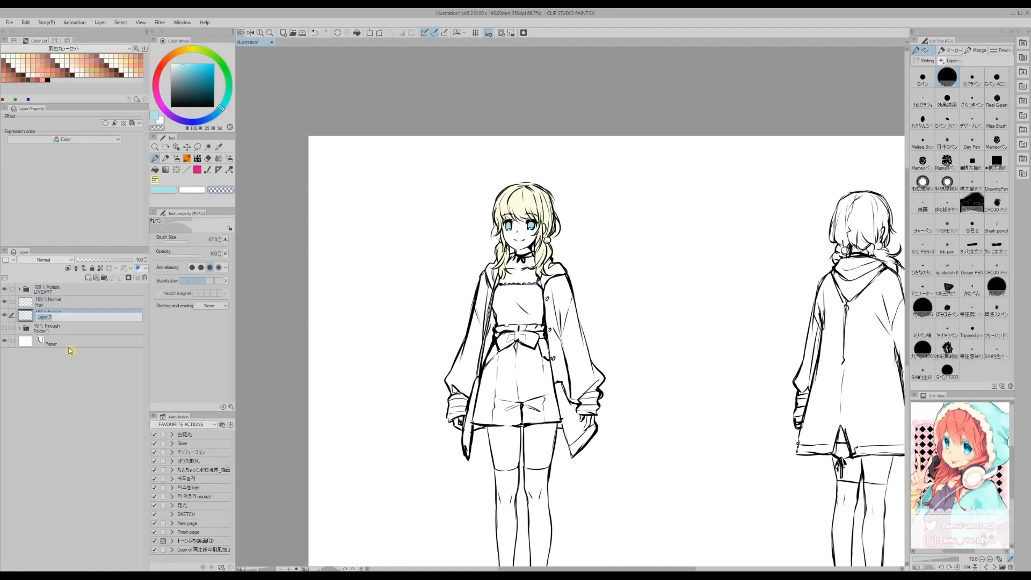
Paint the jacket's hood, cuff stripes and inner lining pink on the front figure.
click(161, 75)
drag(548, 269, 559, 281)
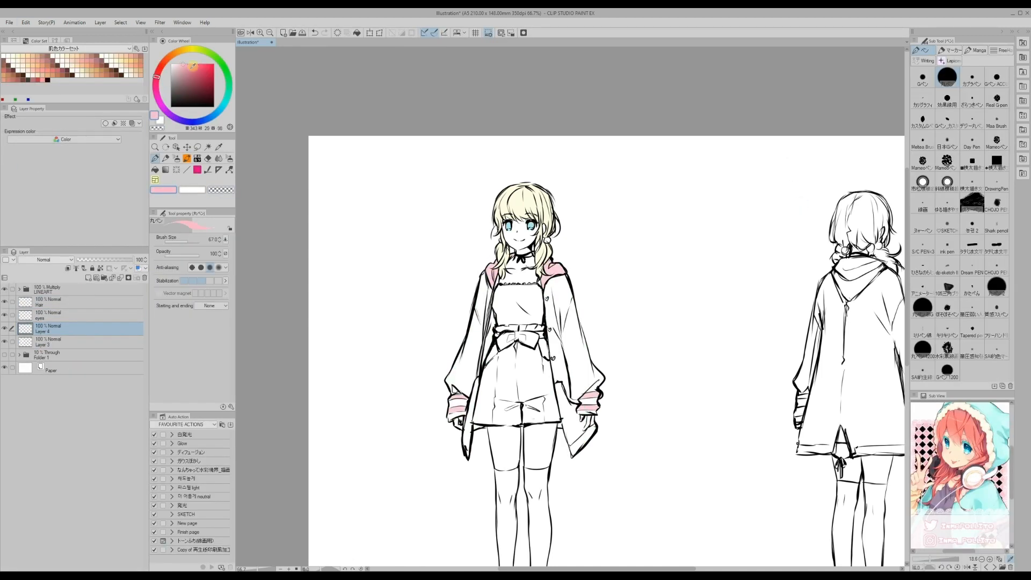
drag(564, 392, 577, 440)
Paint the front figure's shorts, recolor them turquoise with Hue/Saturation/Luminosity and name their layer Pants.
click(49, 338)
drag(516, 408, 499, 334)
key(ctrl+u)
click(794, 169)
double_click(45, 344)
text(Pants)
Paint the front figure's top light orange-yellow and name its layer shirt.
drag(505, 296, 531, 314)
click(25, 22)
text(shirt)
Paint the face, neck and thighs with a light skin tone and name the layer skin.
drag(519, 196, 497, 246)
mouse_move(537, 398)
mouse_down()
mouse_move(549, 467)
mouse_move(513, 465)
mouse_move(542, 489)
mouse_up()
double_click(43, 371)
text(skin)
Recolor the eyes layer to a dusky pink with Hue/Saturation/Luminosity.
scroll(518, 301, down, 3)
click(51, 340)
click(51, 315)
key(ctrl+u)
Add further layers beneath the skin layer and paint one ankle cuff pink, the other turquoise and the shoes cream.
key(ctrl+shift+n)
key(ctrl+shift+n)
scroll(537, 478, down, 1)
key(ctrl+shift+n)
click(49, 407)
drag(531, 569, 531, 569)
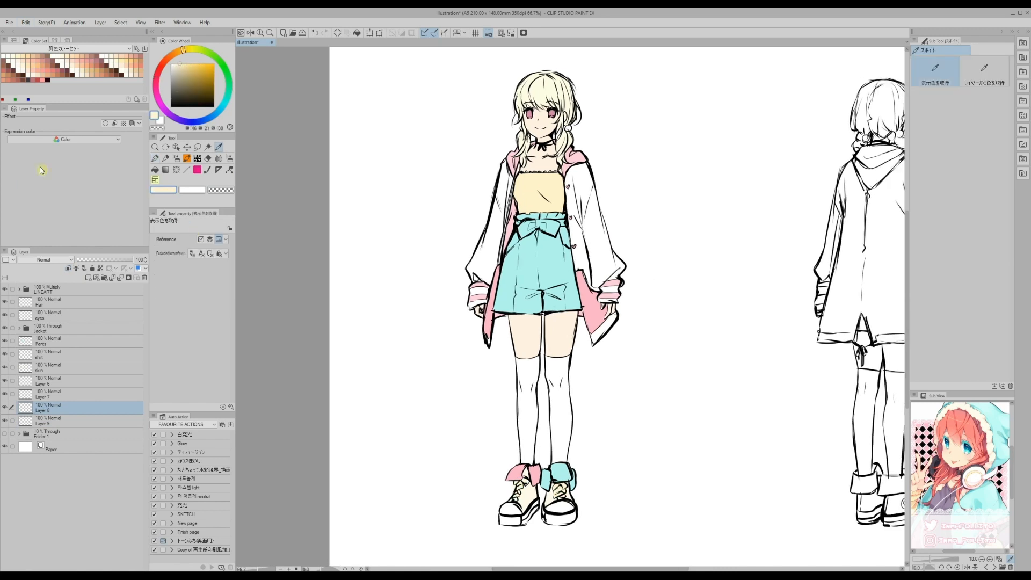
Add a layer above Folder 1 for the hair ties and recolor them pink with Hue/Saturation/Luminosity.
click(51, 434)
key(ctrl+shift+n)
click(25, 22)
click(183, 142)
drag(702, 224, 721, 225)
drag(701, 182, 774, 182)
click(796, 169)
Recolor the shirt layer to pale yellow with Hue/Saturation/Luminosity.
click(48, 354)
click(25, 22)
click(81, 166)
drag(701, 182, 707, 182)
drag(701, 224, 718, 224)
click(796, 169)
click(49, 340)
drag(906, 319, 906, 320)
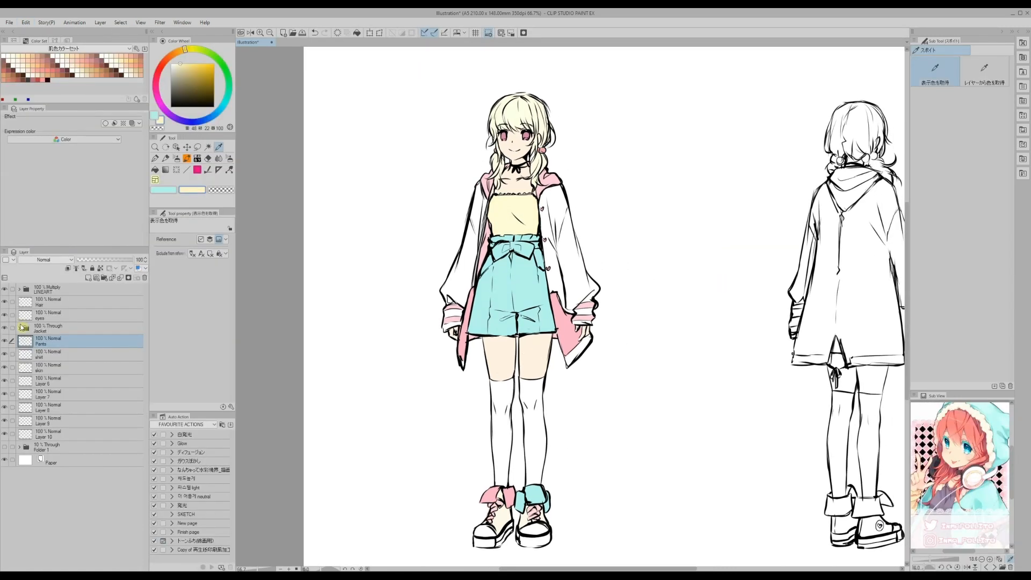
Add a layer above the LINEART folder and paint a round palette swatch of the sampled hair color beside the head.
click(73, 293)
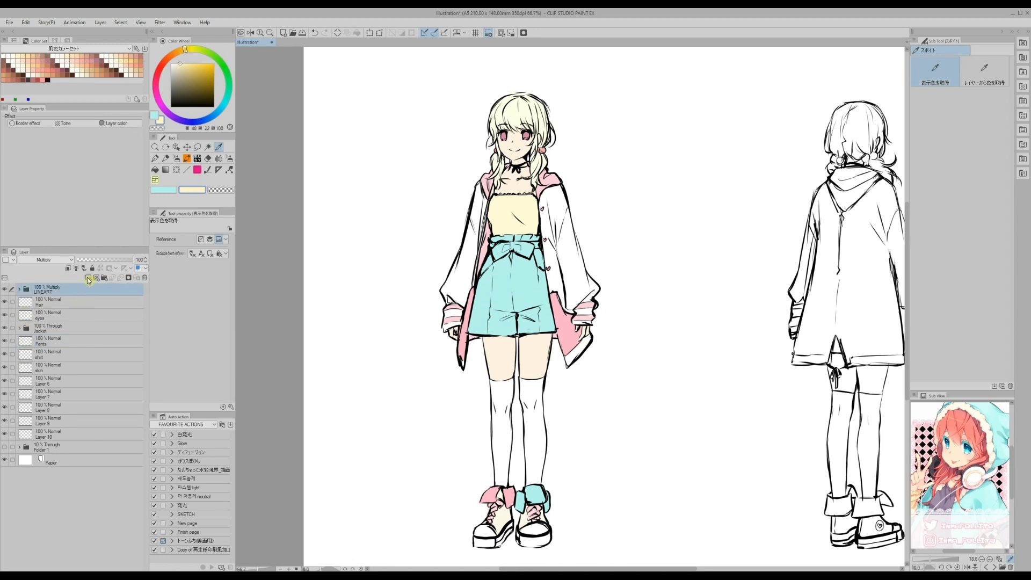
click(89, 278)
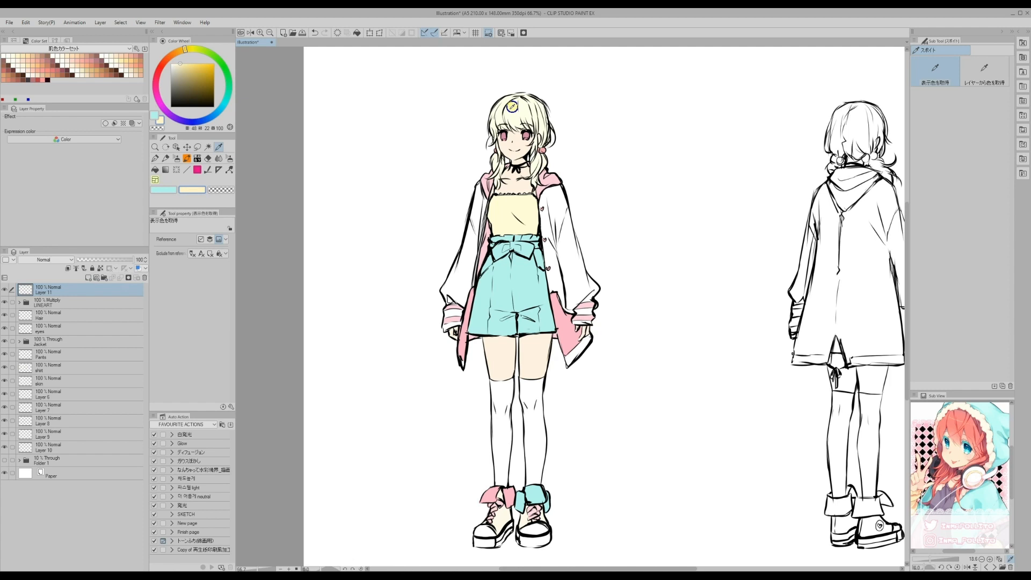
click(512, 106)
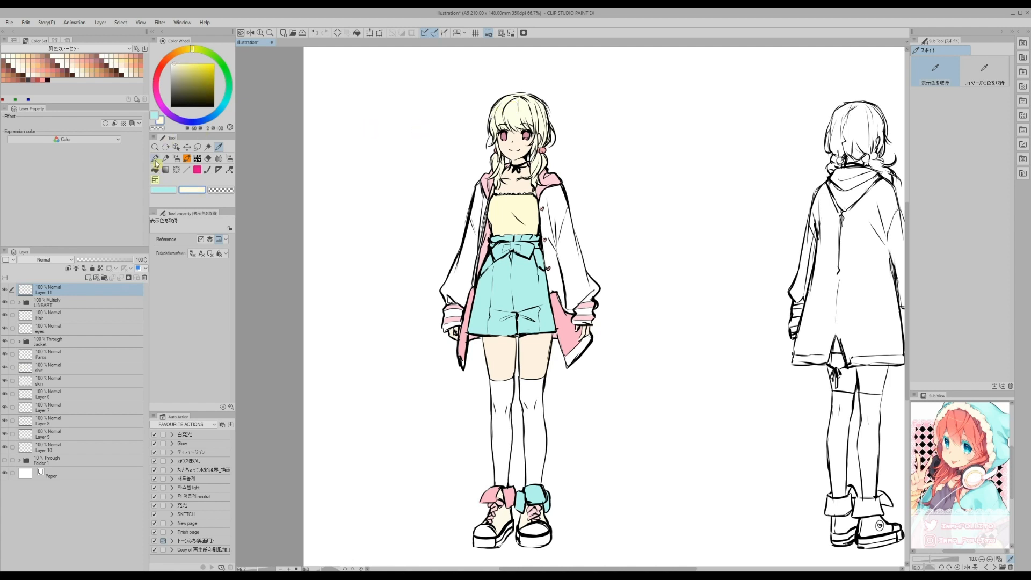
key(p)
drag(443, 110, 437, 108)
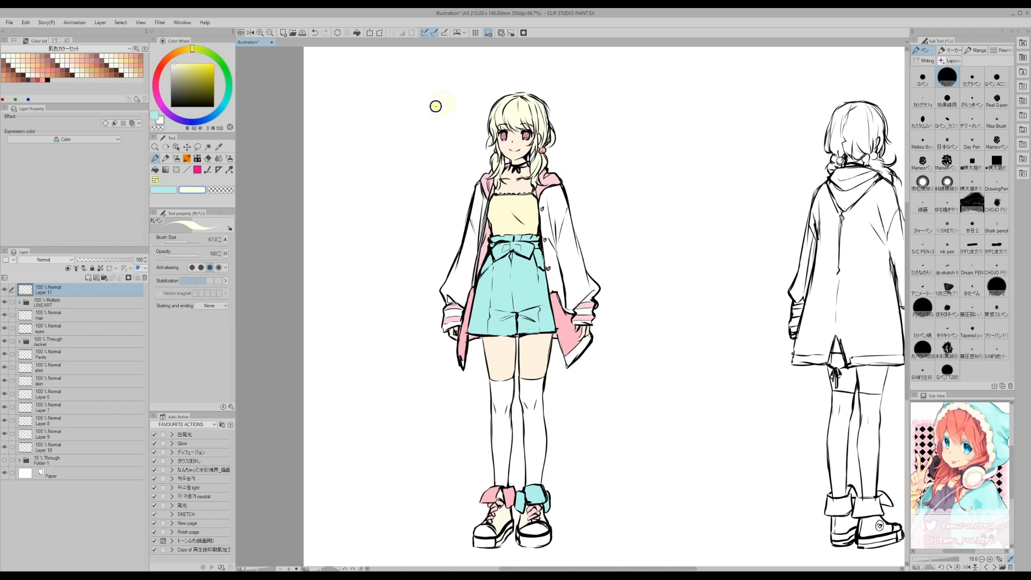
Give the swatch layer a black Edge border effect with a thickness of 3.0.
click(106, 123)
click(163, 190)
drag(183, 84, 145, 125)
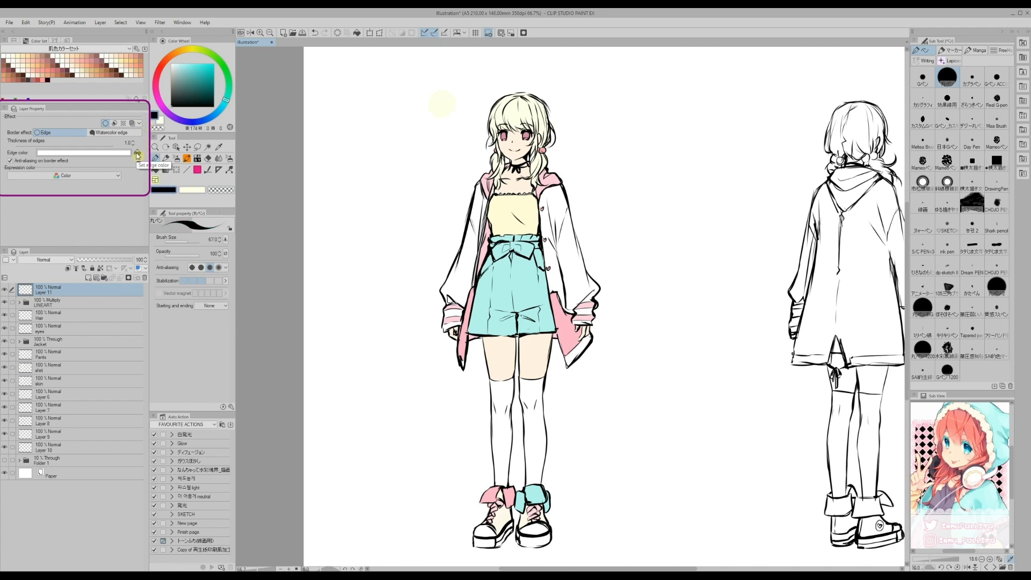
click(137, 155)
click(133, 143)
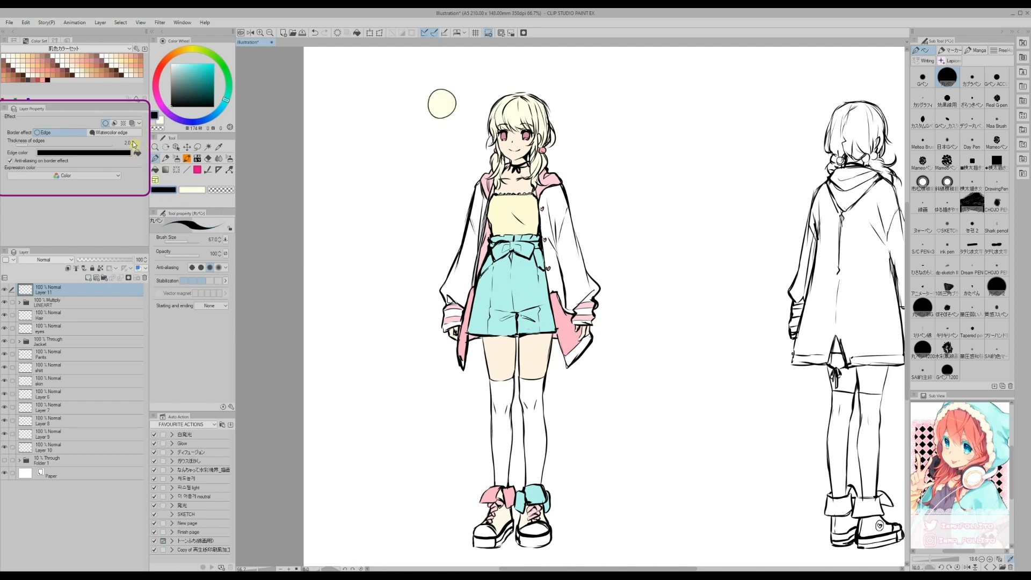
Add palette swatches beside the figure with colors sampled from the eyes, skin, shirt and shorts.
click(219, 147)
click(503, 133)
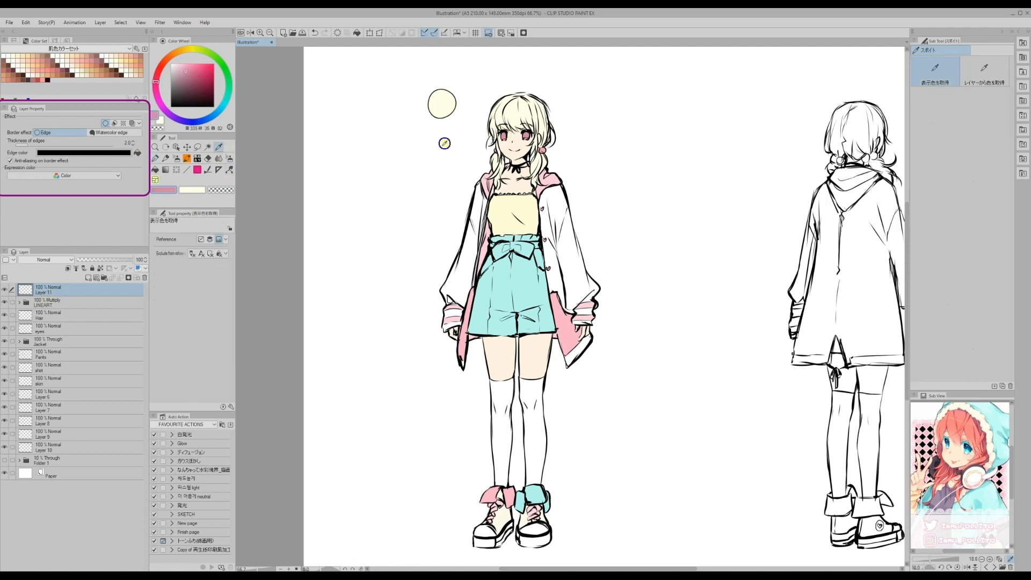
click(156, 158)
click(437, 132)
click(217, 150)
click(512, 183)
click(155, 158)
click(433, 158)
click(217, 151)
click(506, 202)
click(155, 159)
click(431, 189)
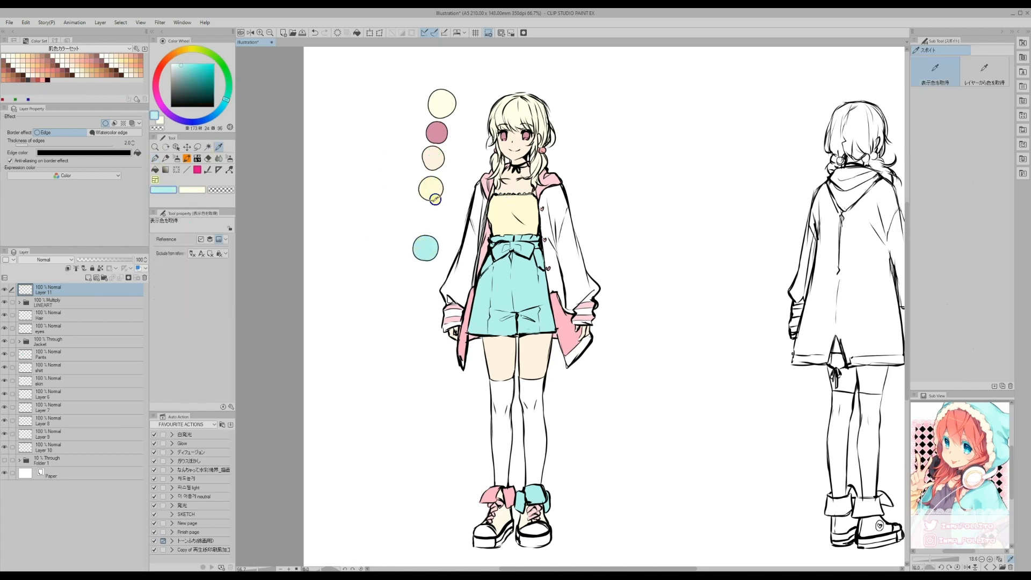
Add swatches of the sampled hood pink and jacket lining pink beside the corresponding parts of the jacket.
alt+click(551, 180)
click(578, 165)
alt+click(568, 328)
click(590, 375)
Add pink, turquoise, cream and light pink swatches around the shoes, plus a hair-tie swatch beside the head.
scroll(591, 364, down, 2)
alt+click(527, 187)
alt+click(494, 459)
click(473, 442)
alt+click(495, 288)
click(565, 442)
alt+click(500, 481)
click(460, 470)
alt+click(492, 476)
click(444, 446)
alt+click(546, 111)
click(573, 89)
scroll(573, 91, up, 2)
Add a layer above Layer 10 and color both hair ties light blue, sampled from the reference image's hood.
click(48, 451)
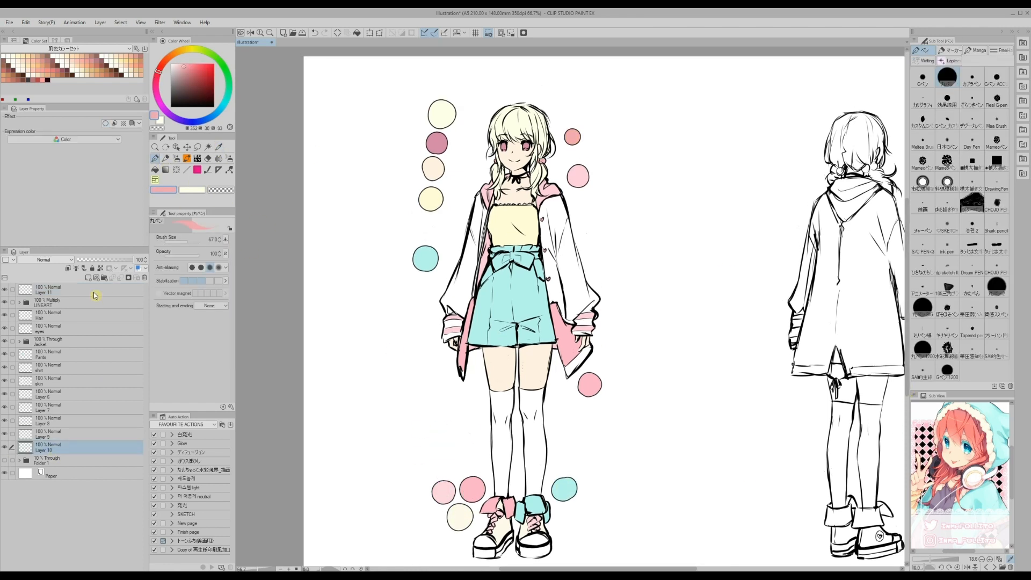
click(88, 277)
click(988, 422)
click(540, 160)
click(496, 159)
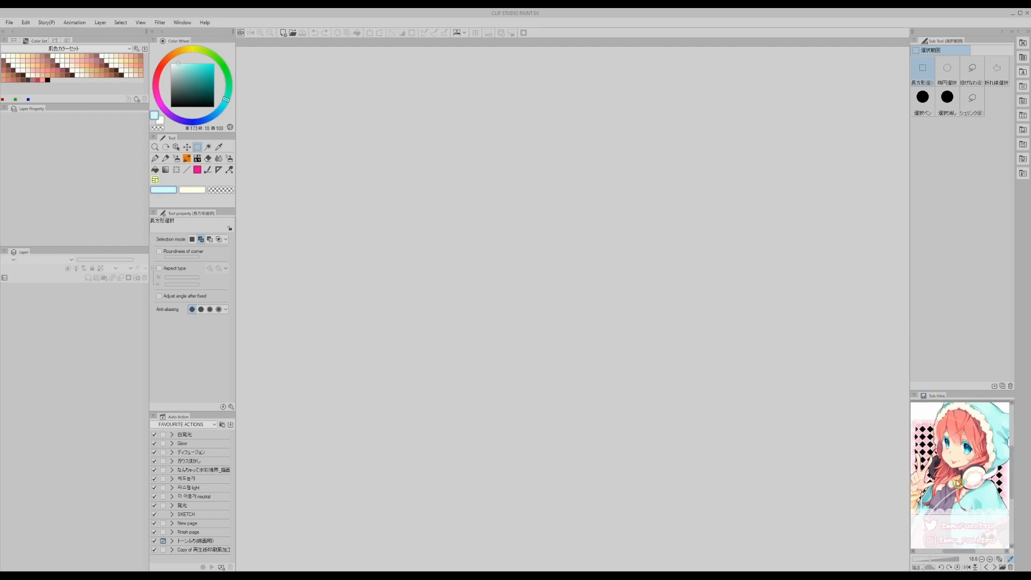
Import the exported Chara design image into the Sub View as the reference.
click(1002, 566)
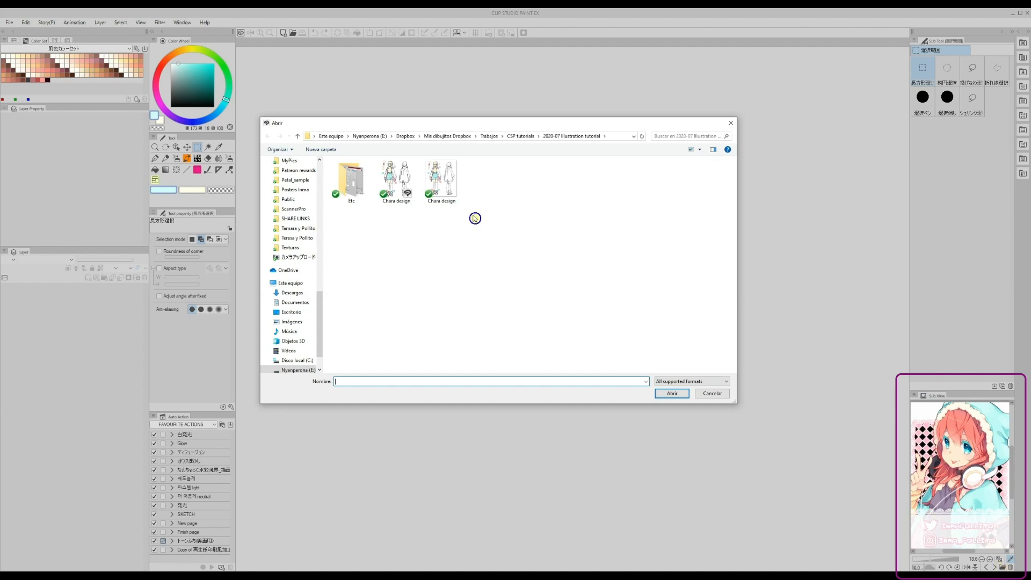
click(446, 185)
click(667, 395)
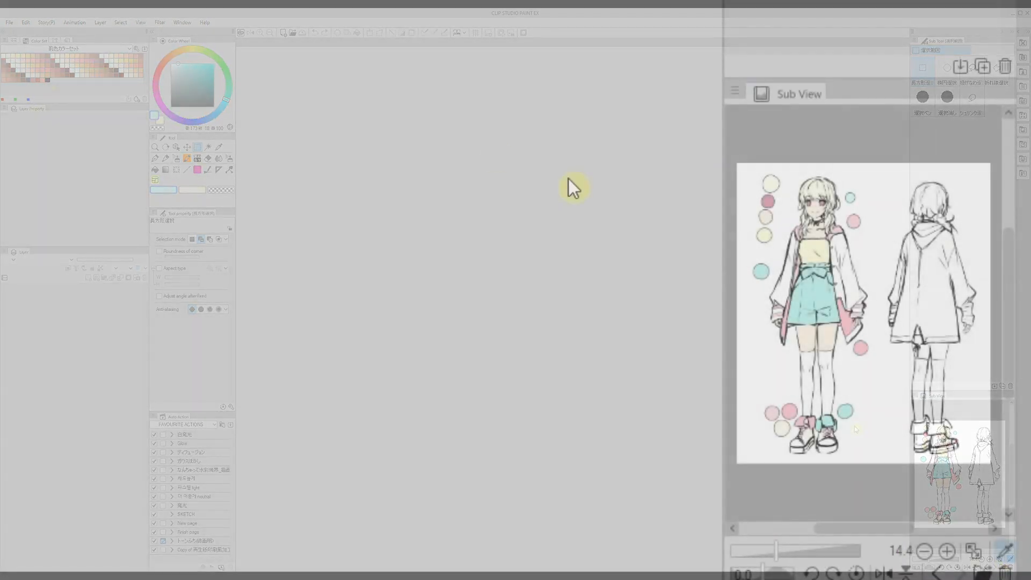
Check the Sub View's automatic eyedropper option and sample several palette swatches from the reference image.
click(738, 92)
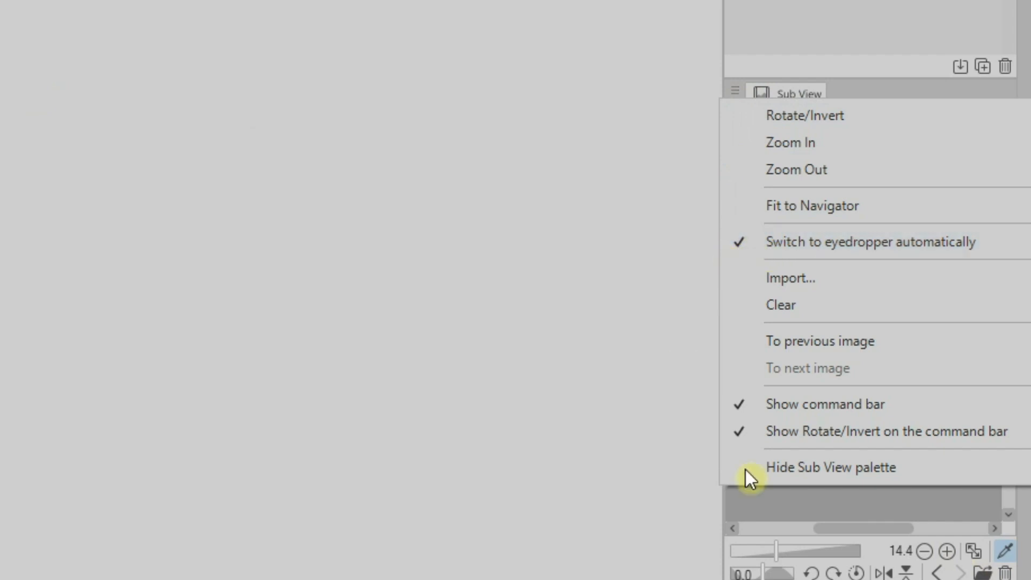
click(767, 490)
click(772, 183)
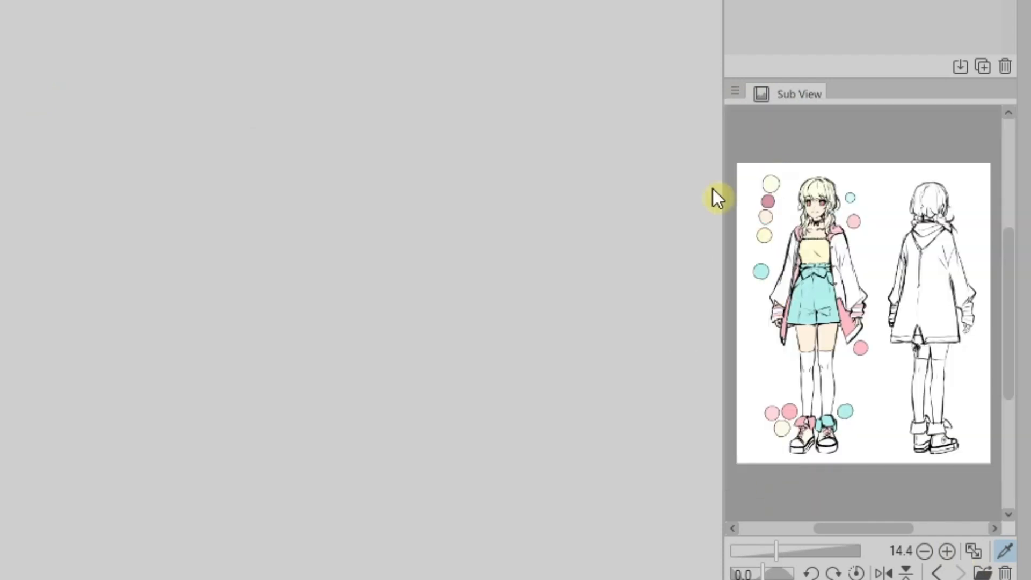
click(784, 286)
click(766, 232)
click(858, 218)
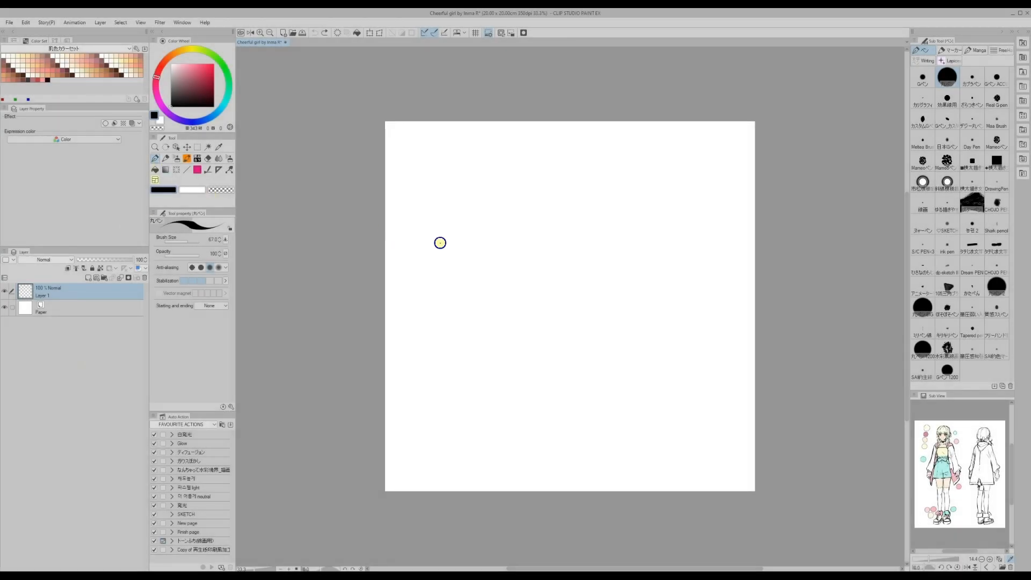
Draw a test heart on Layer 1 of the new canvas and place the layer in a folder named SKETCH.
mouse_move(538, 315)
mouse_down()
mouse_move(572, 249)
mouse_move(545, 274)
mouse_move(537, 317)
mouse_up()
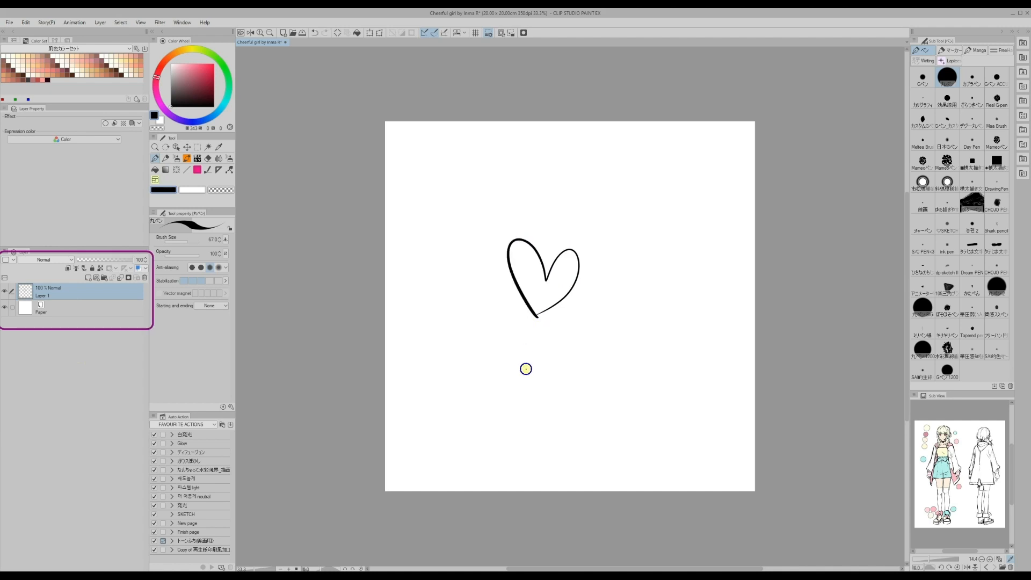
drag(105, 292, 106, 281)
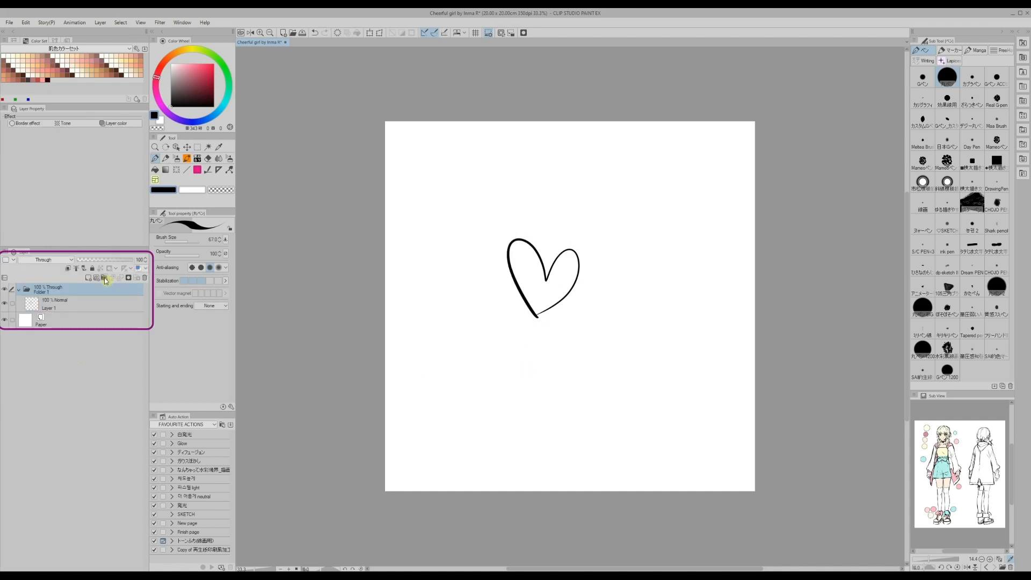
double_click(47, 293)
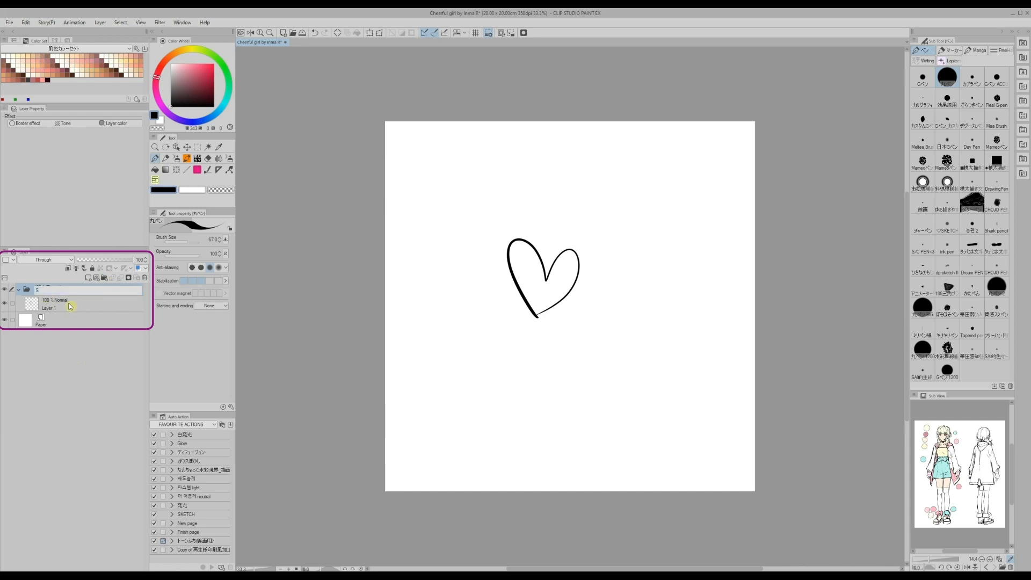
key(Return)
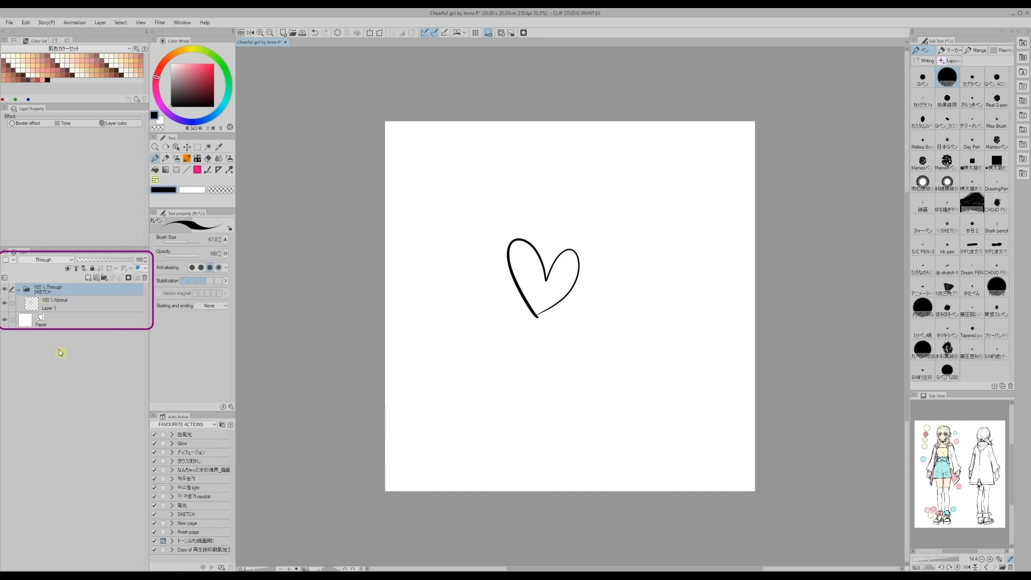
Set the SKETCH folder's blending mode to Normal and apply a dark red layer color to it.
click(43, 259)
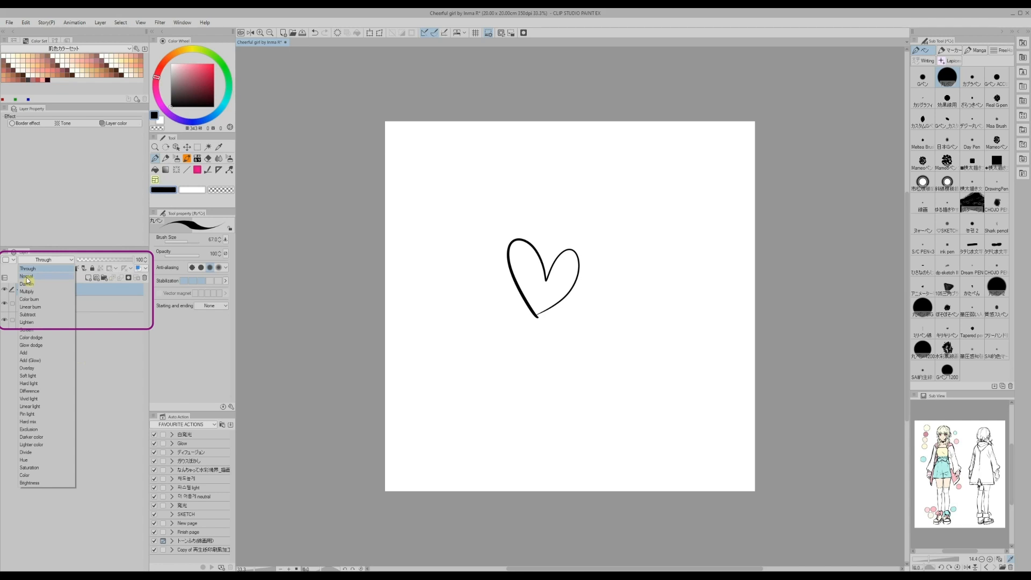
click(25, 276)
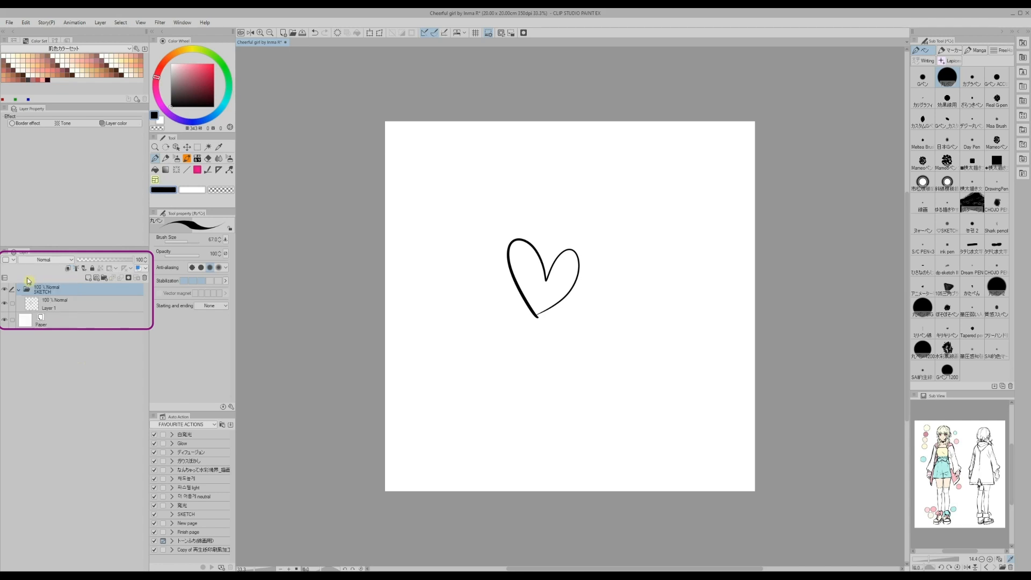
click(138, 268)
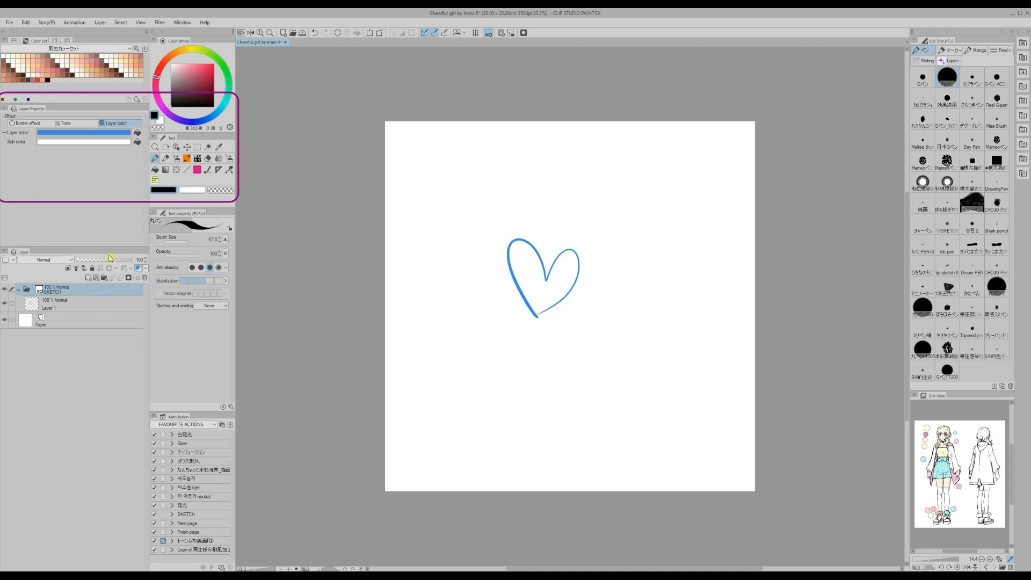
click(212, 82)
click(138, 135)
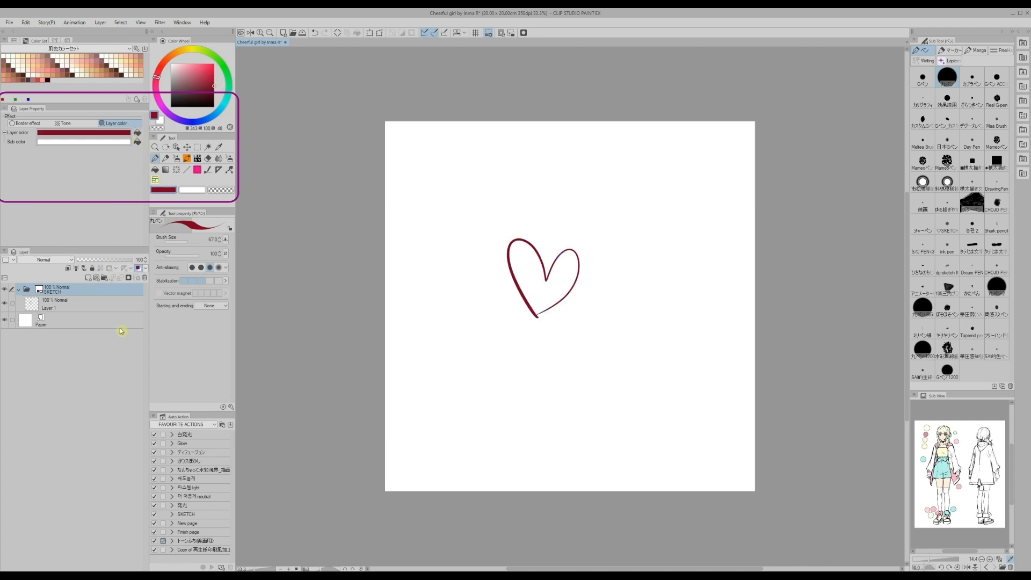
Add a second layer inside the SKETCH folder and draw a few short black test strokes around the heart.
click(69, 307)
drag(183, 88, 167, 118)
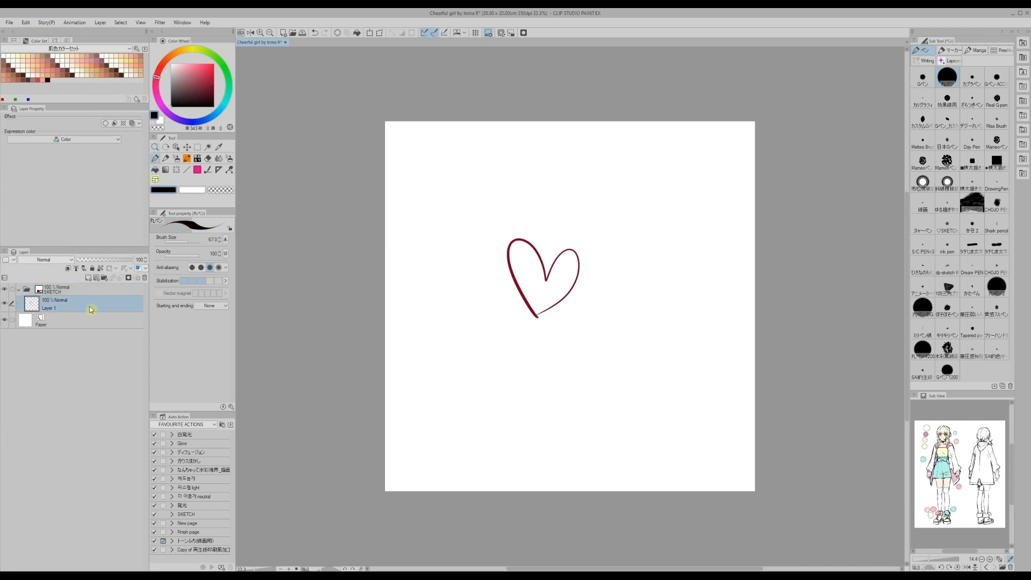
click(89, 279)
mouse_move(453, 279)
mouse_down()
mouse_move(479, 330)
mouse_move(557, 368)
mouse_up()
drag(603, 324, 609, 352)
Switch the SKETCH folder's layer color off and back on.
click(56, 290)
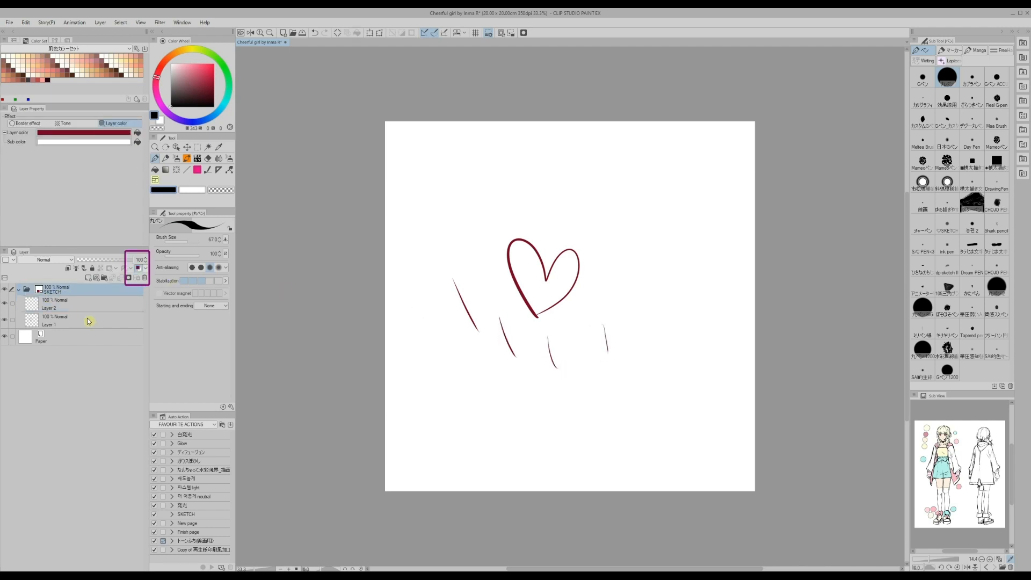
click(138, 268)
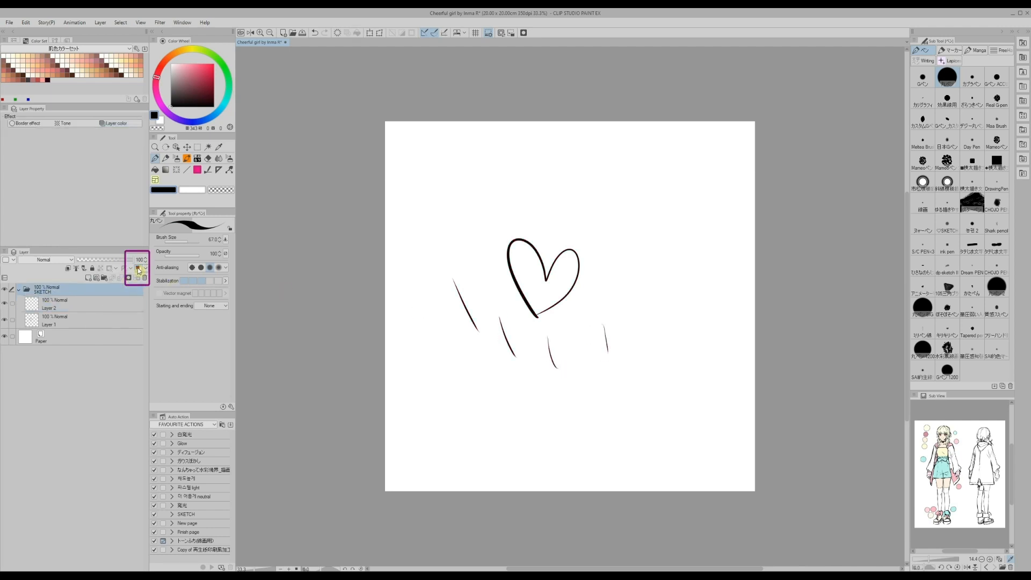
click(138, 269)
Sketch a rough dynamic seated pose on Layer 1, with head, torso, arms, hands and one raised leg.
click(58, 308)
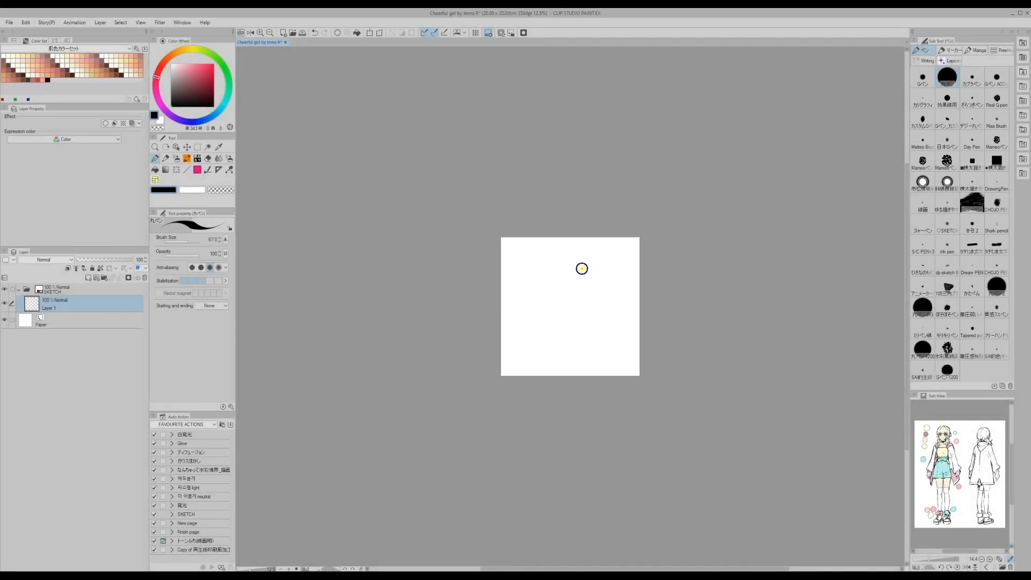
mouse_move(583, 269)
mouse_down()
mouse_move(600, 308)
mouse_move(587, 283)
mouse_move(588, 329)
mouse_move(600, 319)
mouse_move(541, 329)
mouse_move(583, 308)
mouse_move(596, 280)
mouse_move(537, 296)
mouse_move(557, 312)
mouse_move(536, 342)
mouse_move(522, 328)
mouse_move(587, 333)
mouse_move(566, 334)
mouse_move(569, 262)
mouse_move(577, 274)
mouse_move(565, 275)
mouse_move(610, 301)
mouse_move(580, 290)
mouse_move(570, 313)
mouse_move(562, 293)
mouse_move(584, 312)
mouse_up()
drag(521, 263, 551, 285)
mouse_move(508, 246)
mouse_down()
mouse_move(517, 274)
mouse_move(525, 267)
mouse_up()
mouse_move(518, 259)
mouse_down()
mouse_move(548, 281)
mouse_move(523, 274)
mouse_up()
key(k)
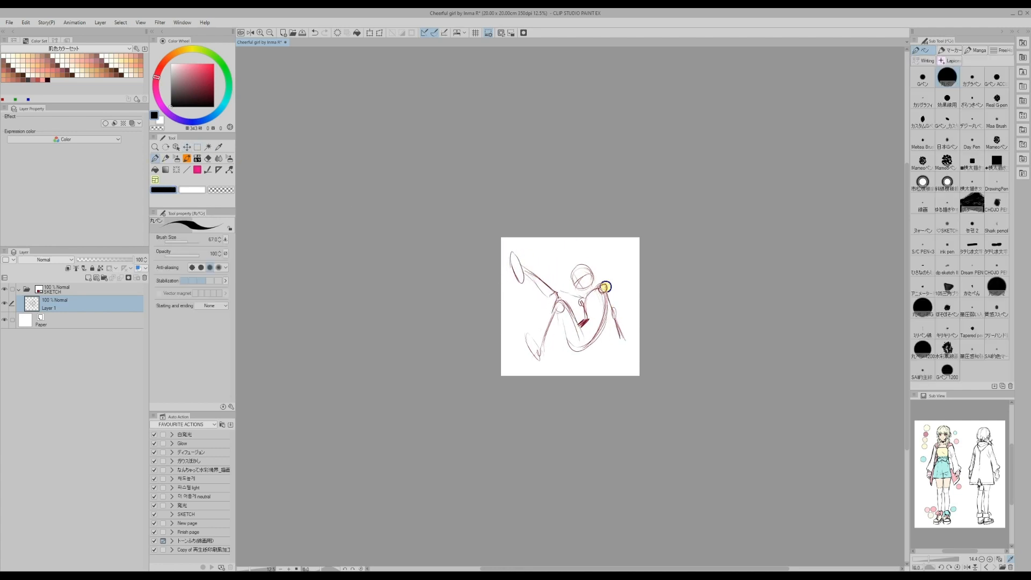
mouse_move(613, 314)
mouse_down()
mouse_move(627, 347)
mouse_move(634, 340)
mouse_move(623, 349)
mouse_up()
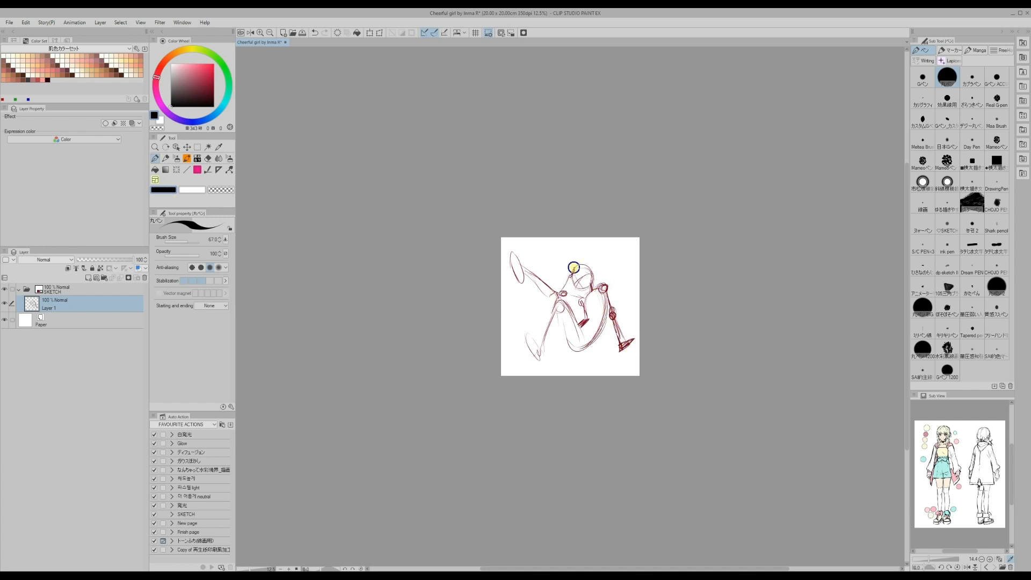
drag(512, 261, 515, 257)
Lower Layer 1's opacity to about 8% and draw crossed face guidelines over the head on a new layer above it.
key(ctrl+plus)
mouse_move(78, 265)
mouse_down()
mouse_move(102, 263)
mouse_move(82, 263)
mouse_up()
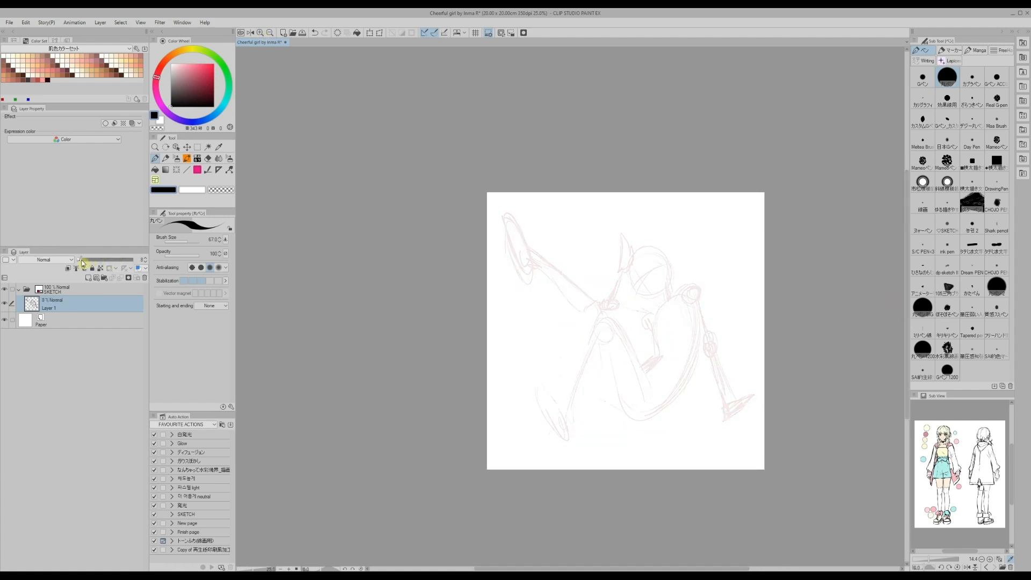
click(89, 279)
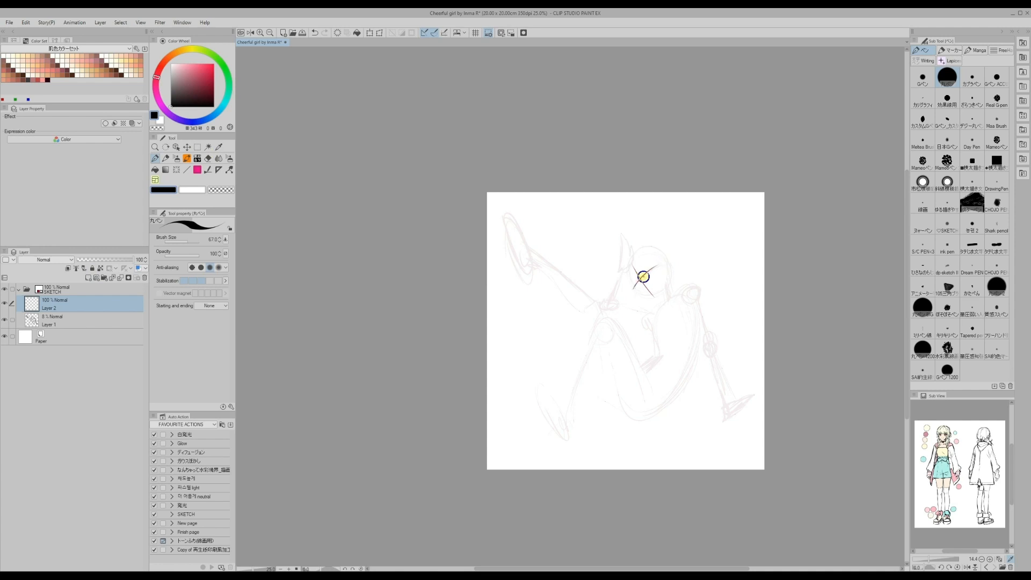
click(353, 568)
click(353, 568)
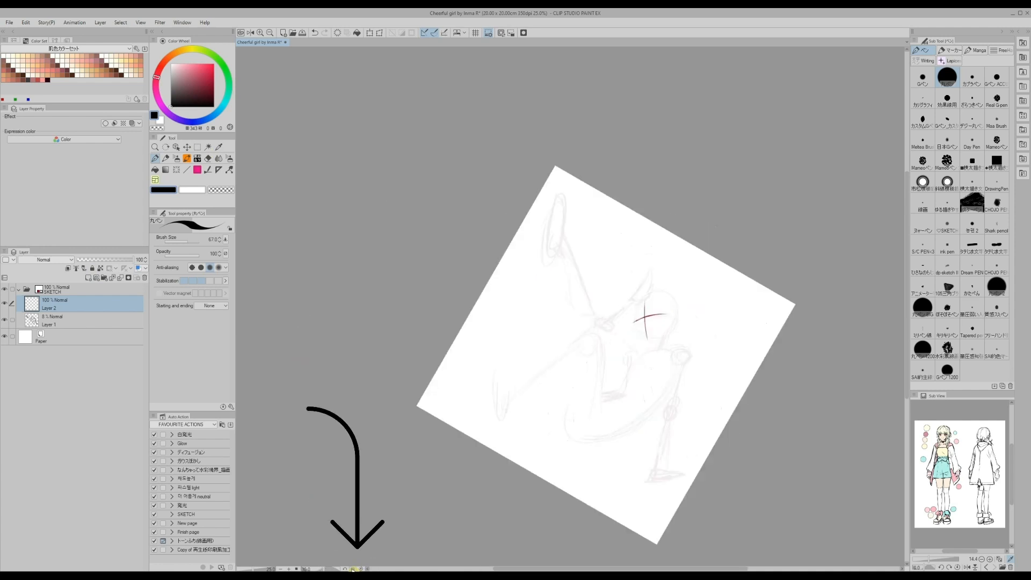
Draw the face over the guidelines: cheek and chin outline, one open eye, a wink, tongue-out smile and an ear.
drag(908, 342, 908, 355)
drag(636, 273, 649, 310)
drag(649, 311, 665, 303)
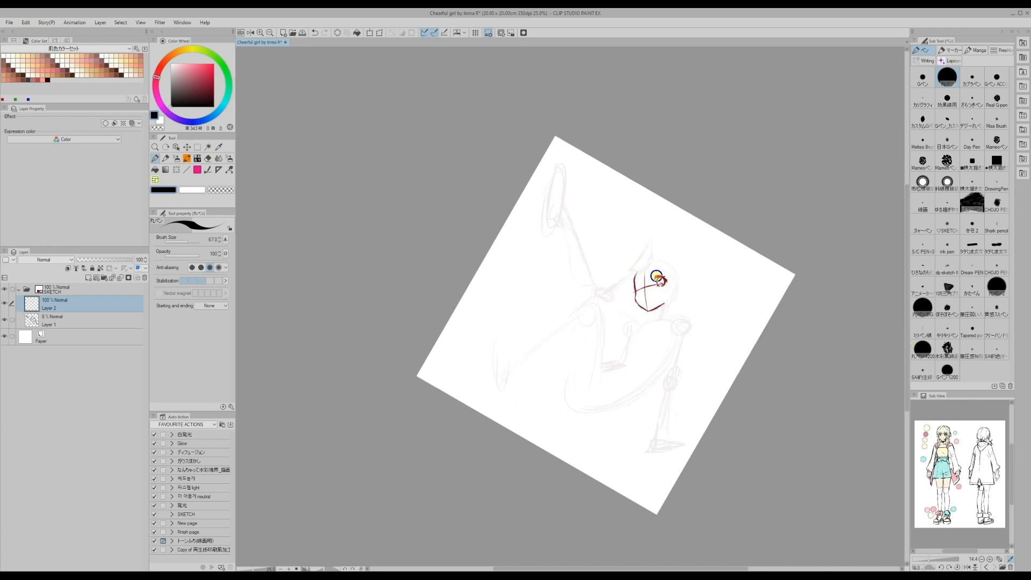
key(c)
mouse_move(635, 301)
mouse_down()
mouse_move(644, 276)
mouse_move(647, 290)
mouse_move(664, 270)
mouse_up()
key(c)
drag(675, 282, 676, 290)
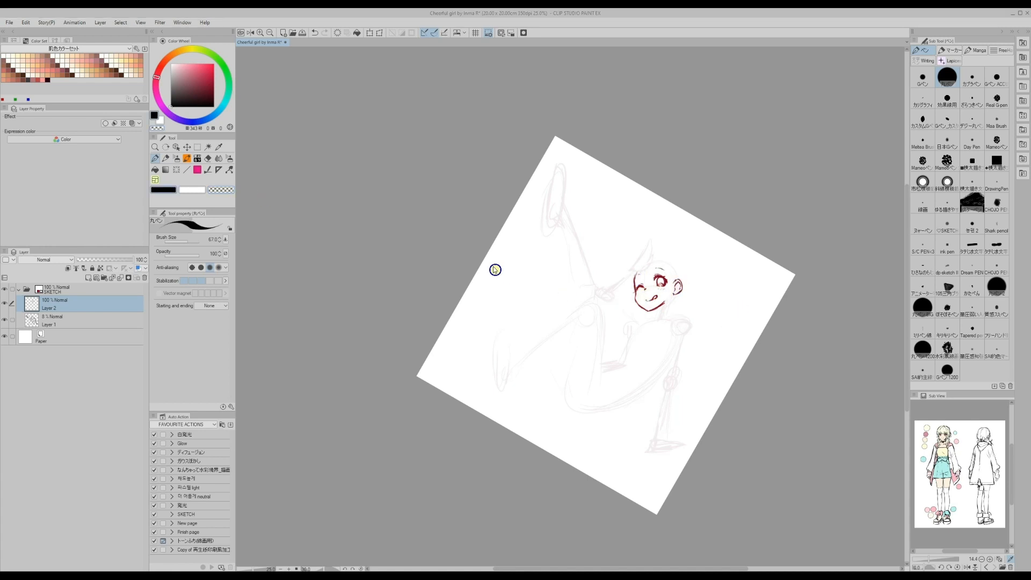
Check the face in a horizontally flipped view, restore the view, and locate the Flip Horizontal command in the Command Bar Settings.
click(250, 33)
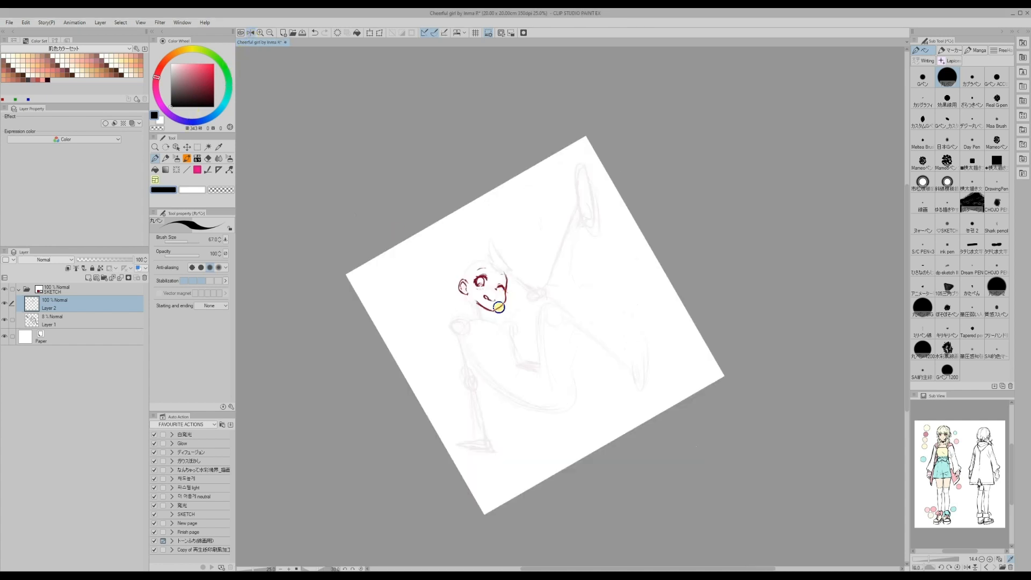
click(251, 32)
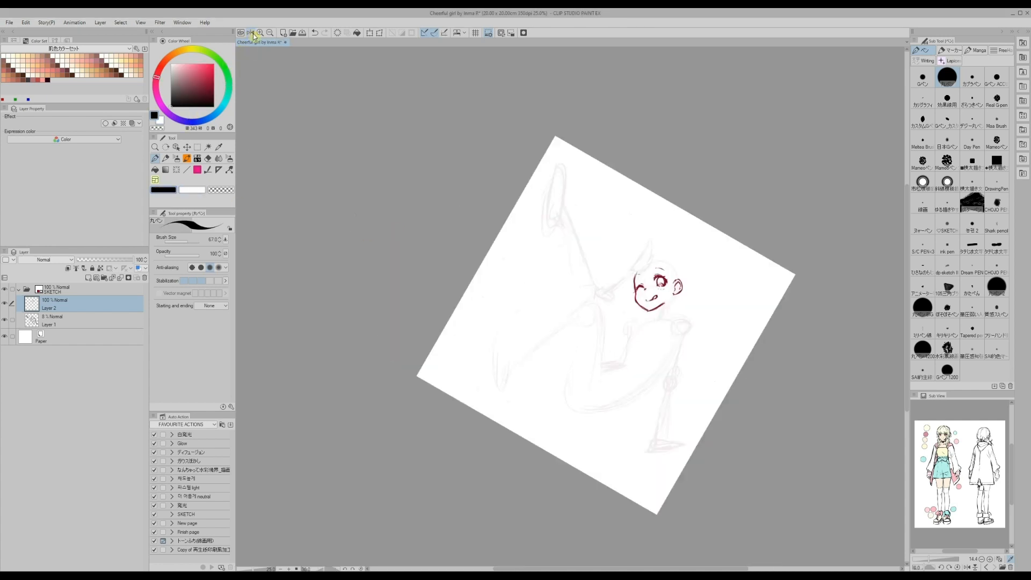
click(9, 23)
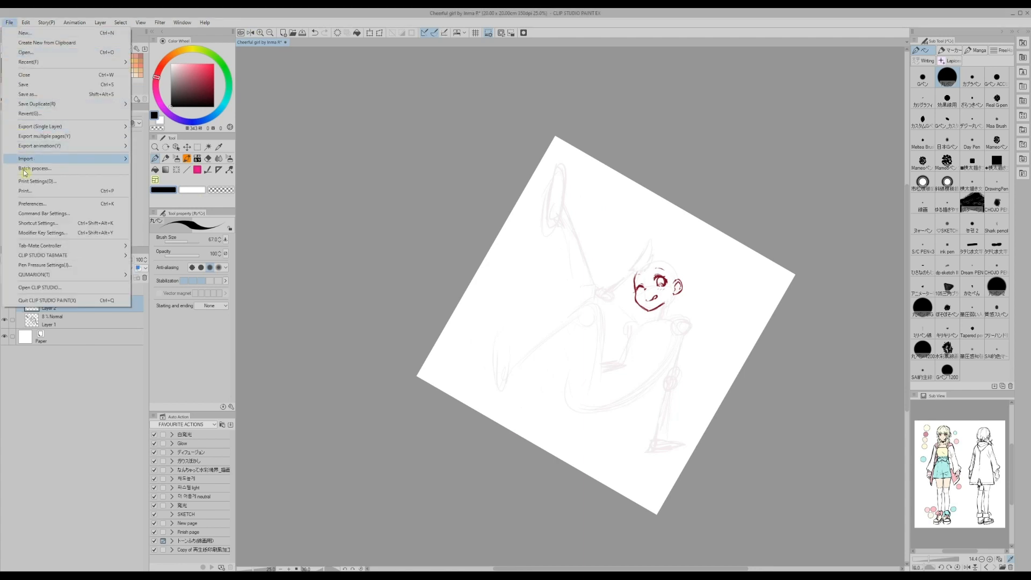
click(25, 213)
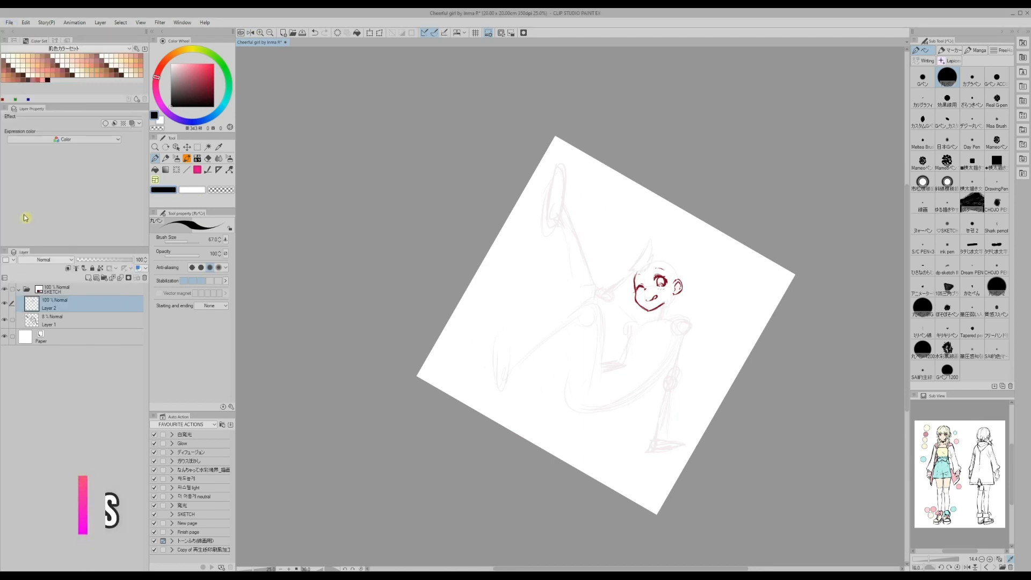
click(384, 239)
click(384, 240)
click(389, 249)
click(390, 248)
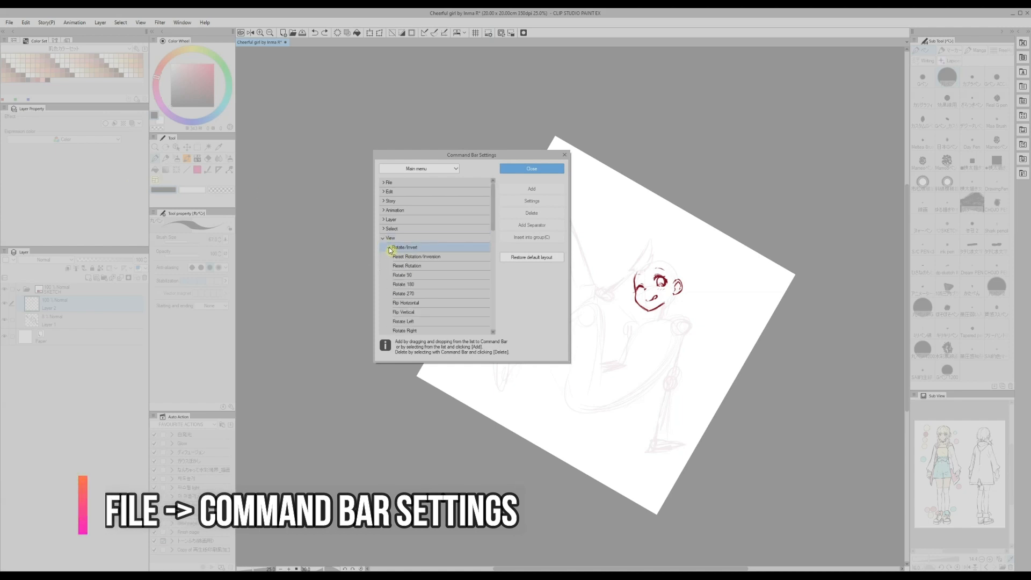
click(398, 306)
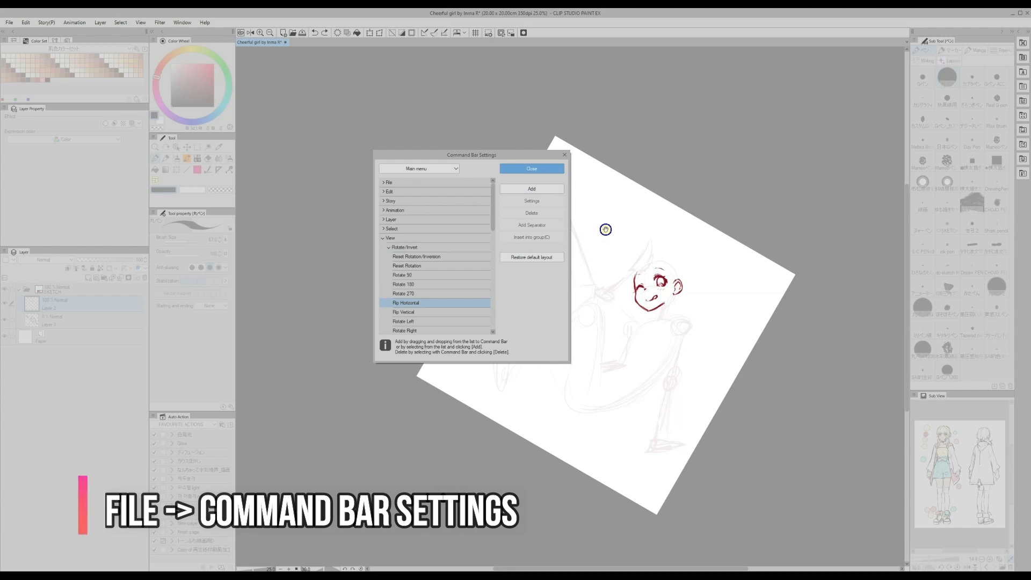
click(531, 171)
Draw the bangs and front hair strands around the face on a new layer above it.
key(ctrl+shift+n)
drag(640, 248, 617, 262)
drag(638, 250, 607, 284)
drag(652, 263, 648, 308)
key(x)
key(x)
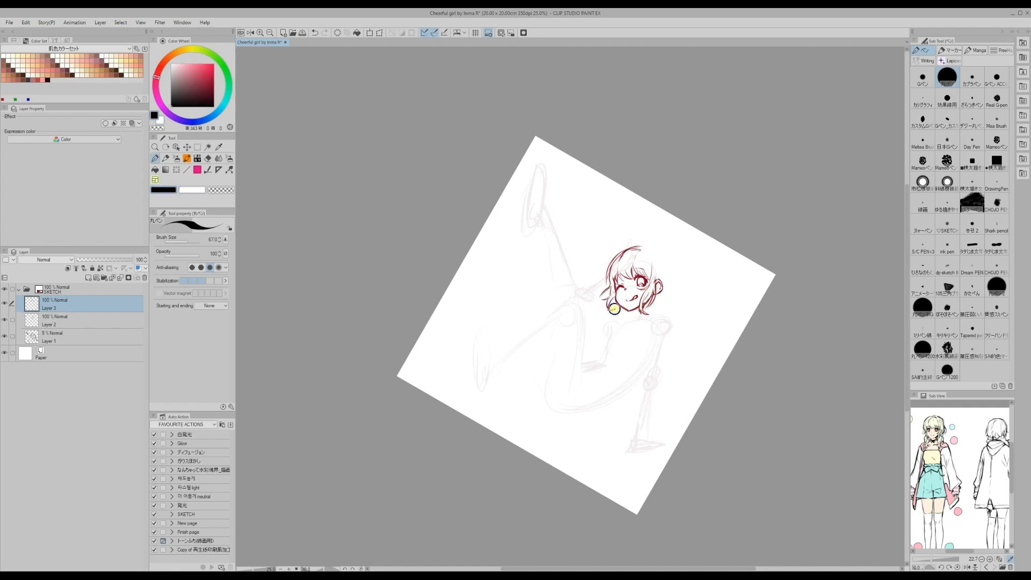
Draw the side locks, gathered hair by the ear and crown outline, and reset the canvas rotation.
drag(665, 293, 657, 304)
drag(669, 295, 640, 326)
mouse_move(654, 305)
mouse_down()
mouse_move(640, 311)
mouse_move(640, 326)
mouse_up()
key(x)
key(x)
drag(672, 282, 678, 292)
drag(639, 248, 656, 249)
mouse_move(651, 246)
mouse_down()
mouse_move(678, 266)
mouse_move(675, 286)
mouse_up()
click(344, 569)
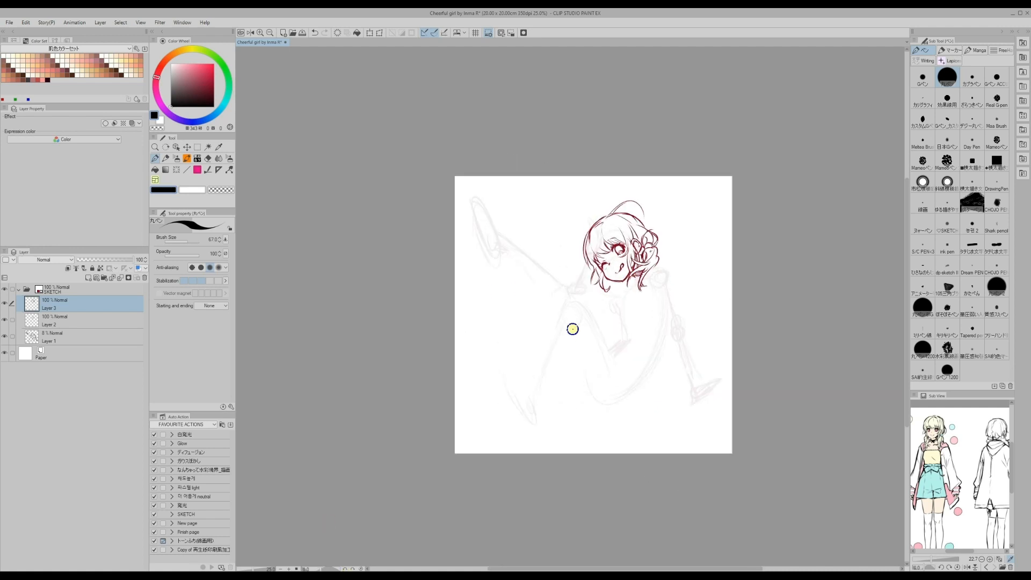
Lasso the mouth on Layer 2 for repositioning with the Move layer tool, and clear the selection.
click(197, 148)
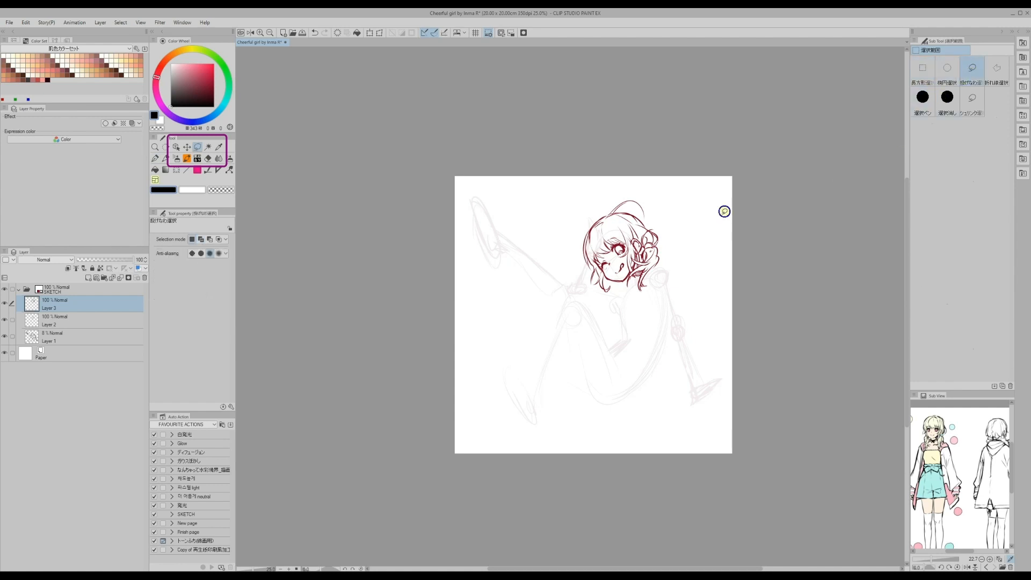
click(60, 323)
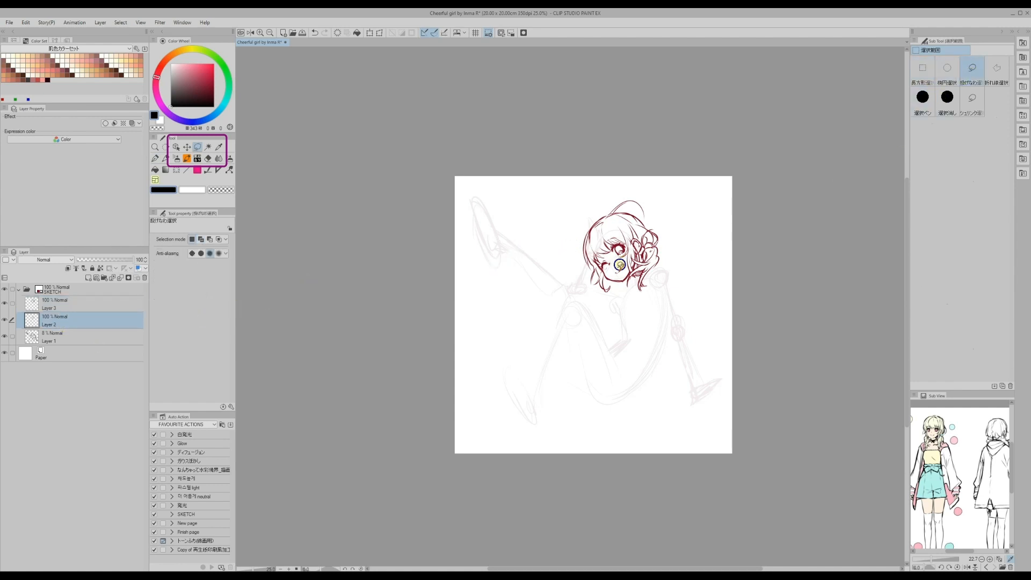
drag(623, 271, 619, 267)
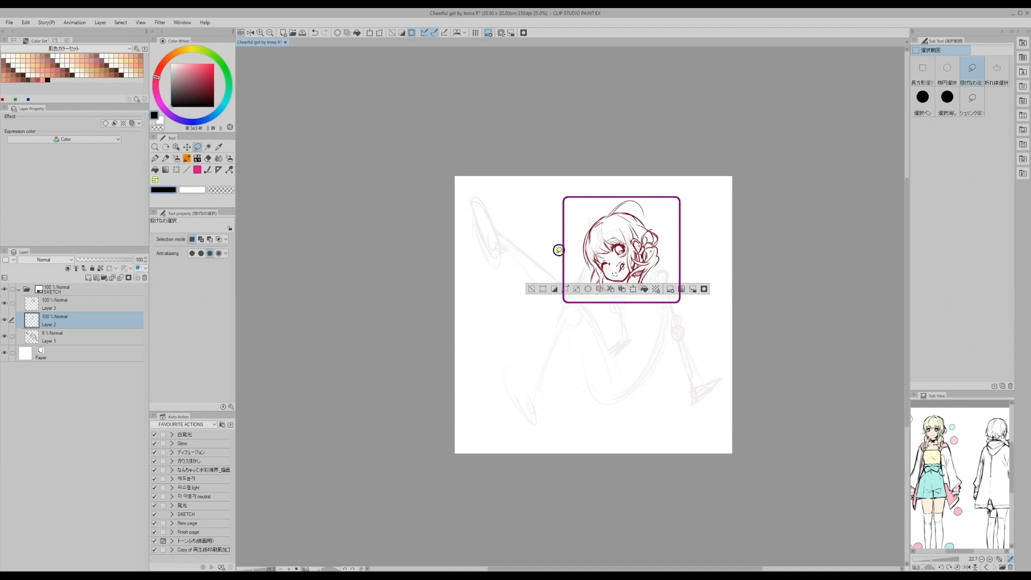
click(187, 149)
click(488, 34)
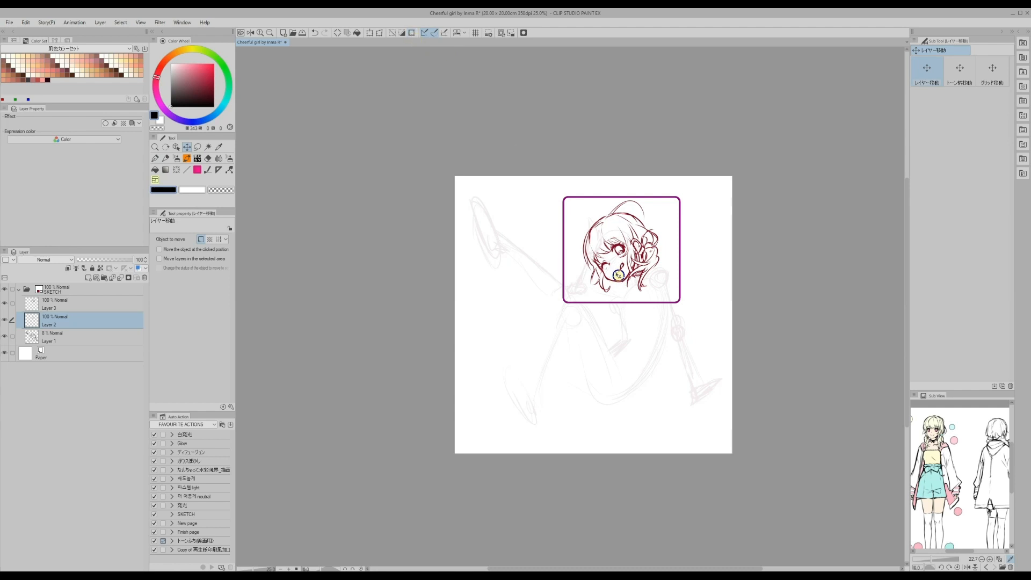
click(392, 34)
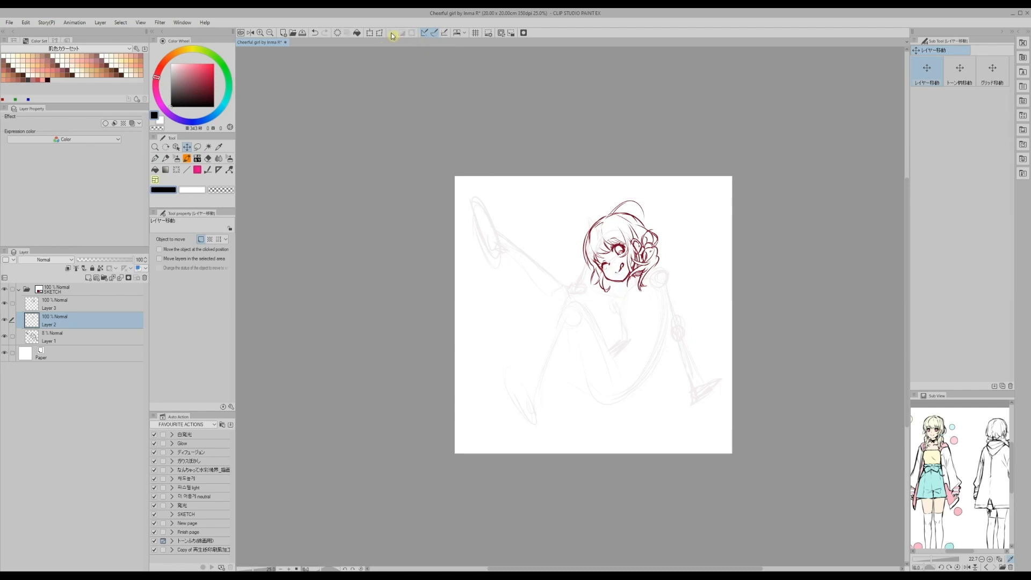
Select Layers 2 and 3 together and scale the head down to about 92%.
click(156, 160)
click(55, 307)
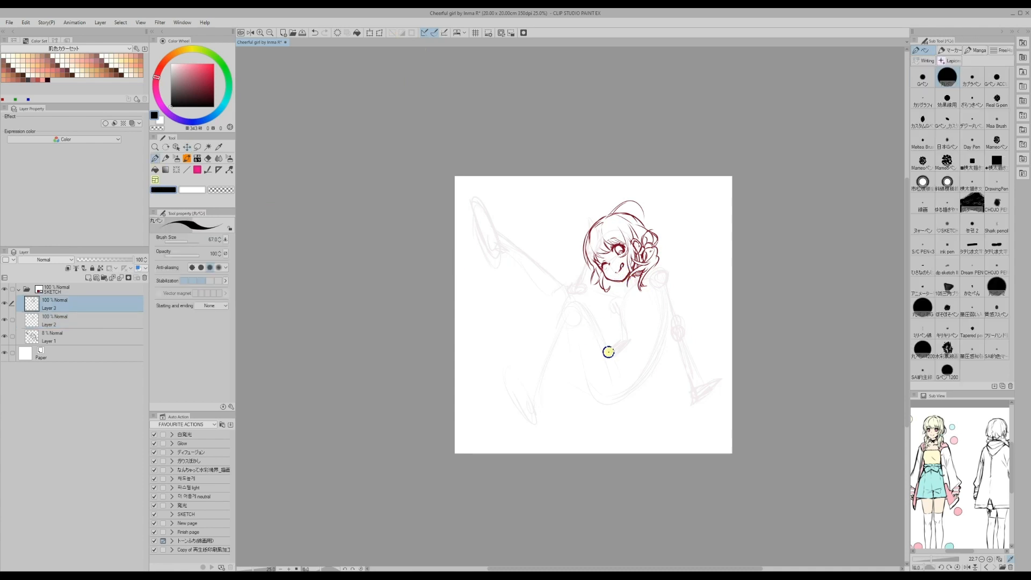
ctrl+click(53, 328)
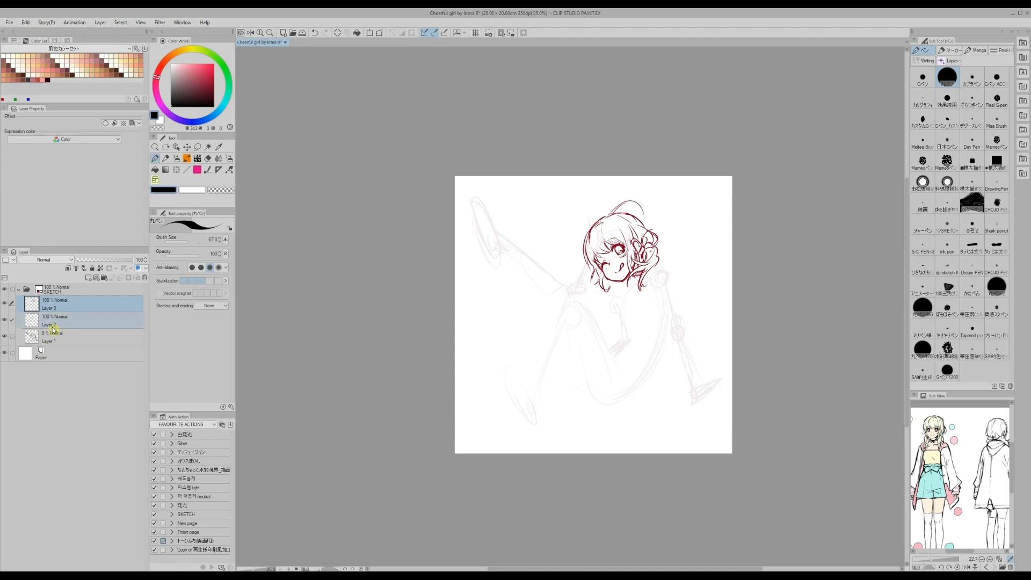
click(370, 35)
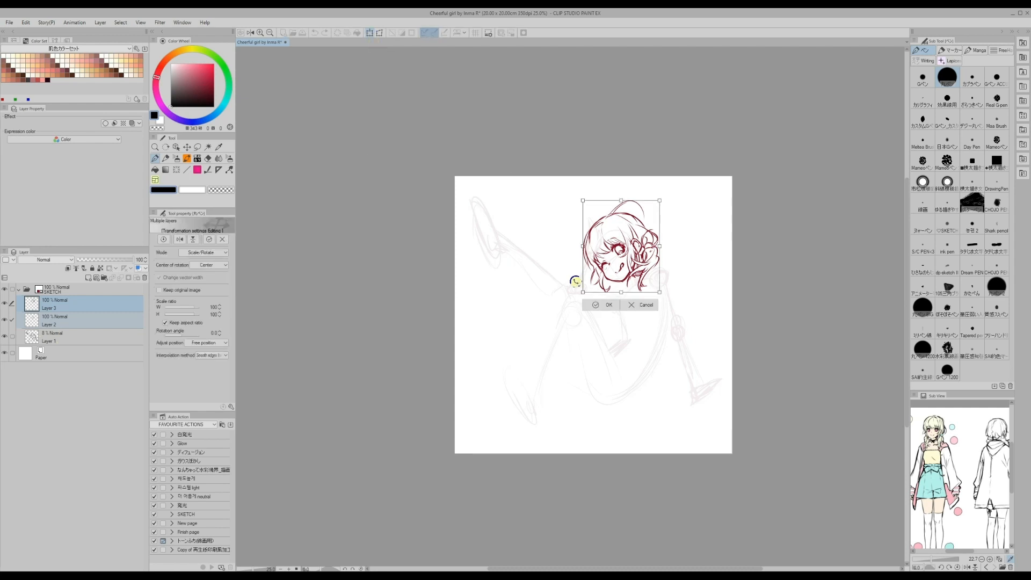
mouse_move(582, 292)
mouse_down()
mouse_move(606, 259)
mouse_move(598, 268)
mouse_up()
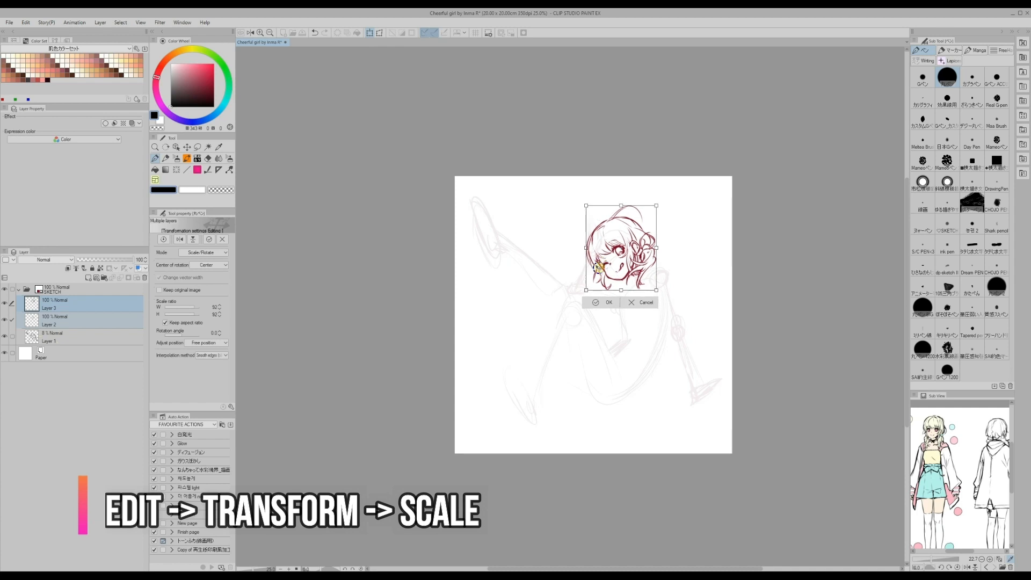
click(595, 301)
Add new layers above the head and draw the shoulder, supporting arm and hand over the pose guide.
key(ctrl+shift+n)
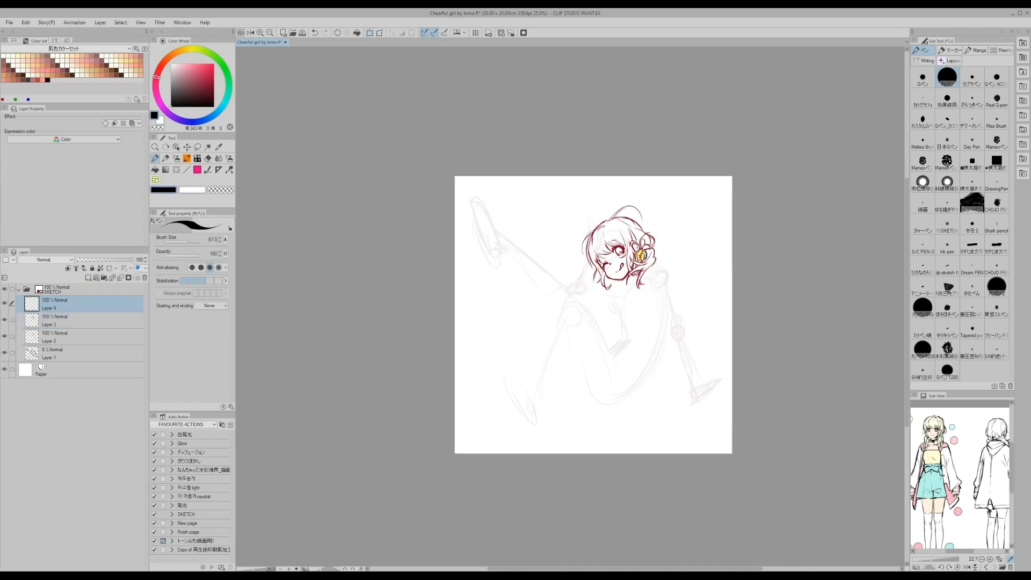
click(88, 277)
drag(653, 267, 698, 389)
drag(690, 350, 701, 383)
drag(653, 285, 671, 328)
drag(674, 344, 695, 391)
drag(669, 271, 690, 349)
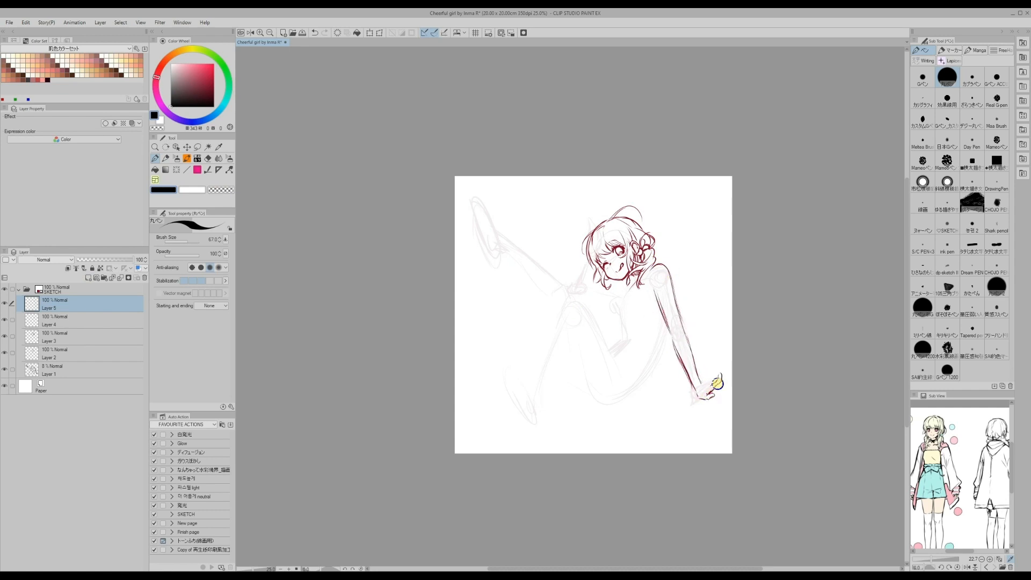
mouse_move(666, 268)
mouse_down()
mouse_move(688, 342)
mouse_move(669, 277)
mouse_up()
Draw the chest line, torso front, bent leg with its foot, and the curve of the hips.
drag(658, 328, 623, 320)
mouse_move(626, 292)
mouse_down()
mouse_move(613, 308)
mouse_move(660, 342)
mouse_up()
mouse_move(621, 320)
mouse_down()
mouse_move(625, 393)
mouse_move(577, 302)
mouse_move(545, 389)
mouse_up()
mouse_move(576, 312)
mouse_down()
mouse_move(525, 413)
mouse_move(545, 385)
mouse_up()
mouse_move(525, 411)
mouse_down()
mouse_move(546, 383)
mouse_move(524, 409)
mouse_up()
drag(645, 380, 586, 397)
Draw the underside of the thigh and the raised leg, finishing it with the foot.
drag(586, 394, 570, 345)
drag(571, 297, 506, 241)
drag(588, 396, 574, 390)
drag(545, 296, 475, 212)
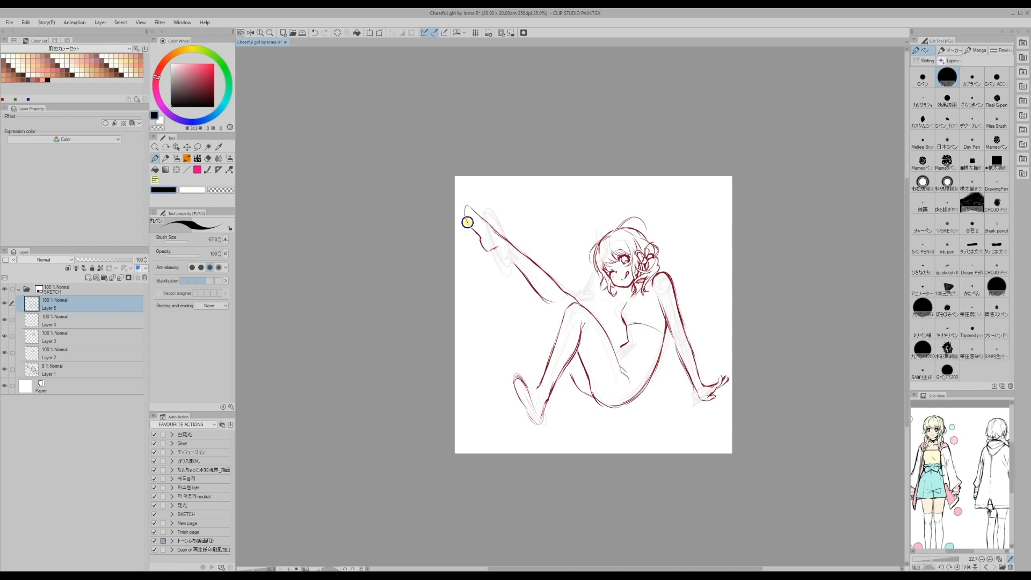
key(e)
key(p)
drag(464, 217, 502, 261)
Draw the arm raised to the forehead with its hand, and refine the lower foot's contour.
drag(623, 307, 573, 299)
mouse_move(572, 295)
mouse_down()
mouse_move(619, 227)
mouse_move(601, 252)
mouse_move(612, 301)
mouse_up()
key(x)
key(x)
drag(519, 378, 536, 396)
key(h)
key(x)
drag(678, 219, 645, 258)
key(x)
drag(564, 304, 530, 348)
key(x)
key(h)
Hide Layer 1, then rotate the whole SKETCH folder about 9.5° clockwise and reposition it on the canvas.
click(4, 369)
click(21, 291)
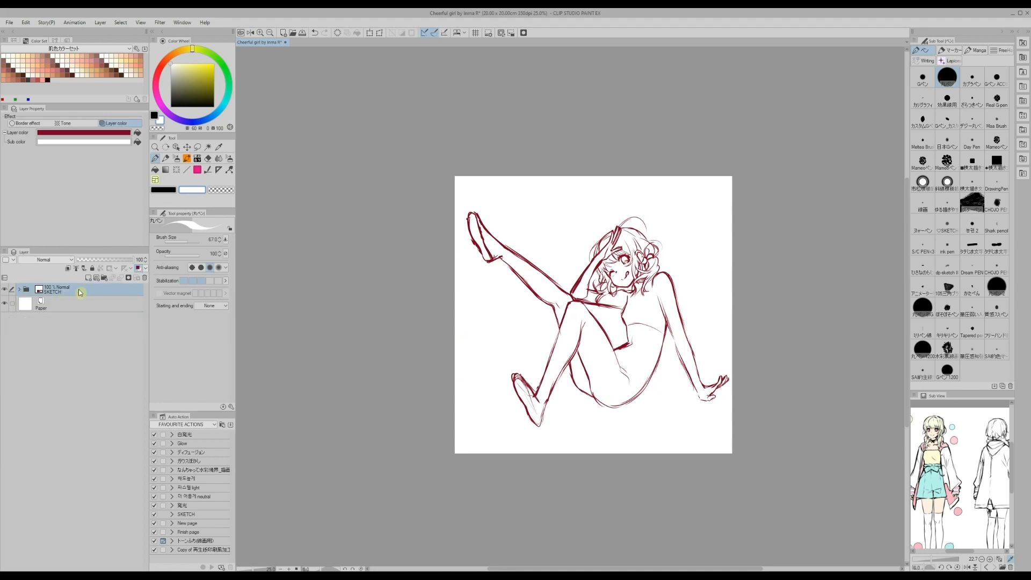
click(369, 35)
drag(447, 202, 470, 178)
drag(545, 371, 540, 376)
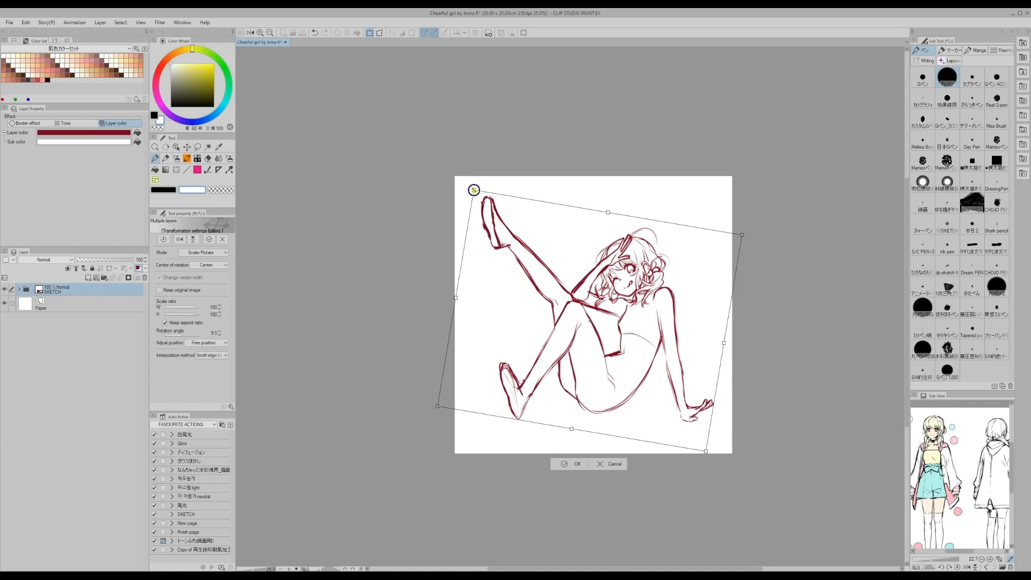
drag(494, 228, 496, 227)
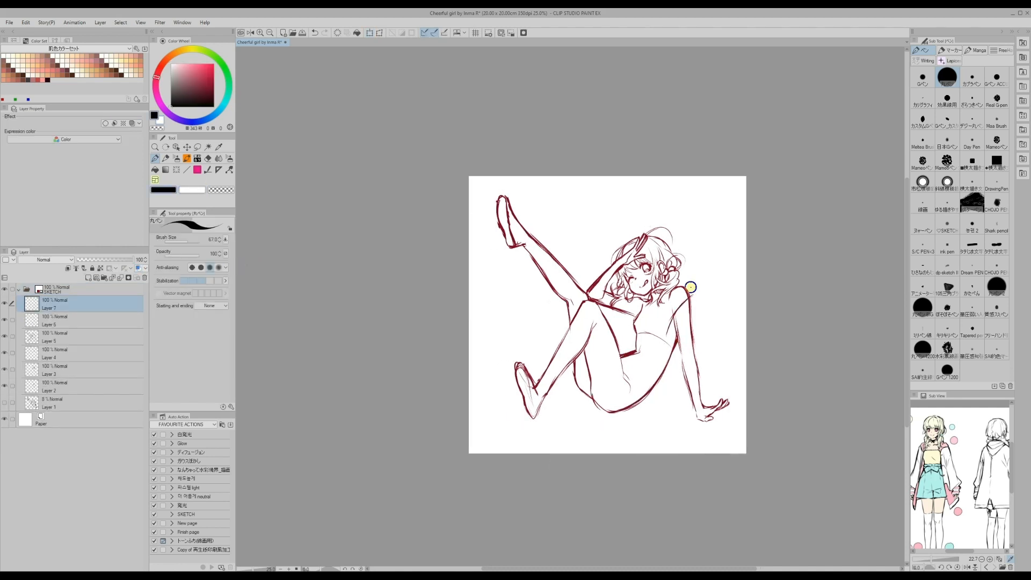
Draw the loose jacket sleeve around the supporting arm on Layer 7.
drag(698, 320, 706, 419)
mouse_move(693, 376)
mouse_down()
mouse_move(689, 307)
mouse_move(690, 417)
mouse_up()
key(x)
mouse_move(676, 323)
mouse_down()
mouse_move(697, 424)
mouse_move(683, 383)
mouse_move(715, 349)
mouse_move(708, 400)
mouse_up()
key(x)
key(x)
Draw the open jacket front and the top across the torso down to the waist.
drag(653, 296, 632, 330)
mouse_move(639, 337)
mouse_down()
mouse_move(641, 347)
mouse_move(624, 342)
mouse_up()
mouse_move(645, 337)
mouse_down()
mouse_move(654, 350)
mouse_move(660, 313)
mouse_up()
key(x)
key(x)
key(x)
key(x)
Draw the jacket sleeve around the arm raised to the head.
mouse_move(626, 248)
mouse_down()
mouse_move(631, 258)
mouse_move(593, 290)
mouse_move(613, 295)
mouse_move(603, 305)
mouse_up()
key(x)
key(x)
key(x)
key(x)
key(x)
key(x)
Draw the shorts' hem and outline around the thighs, plus the sock edge near the bent knee.
drag(578, 376, 619, 366)
mouse_move(630, 356)
mouse_down()
mouse_move(635, 392)
mouse_move(594, 396)
mouse_move(626, 348)
mouse_up()
key(x)
key(x)
key(x)
key(x)
drag(589, 337, 606, 324)
drag(585, 371, 580, 376)
key(ctrl+z)
drag(567, 372, 591, 402)
mouse_move(555, 350)
mouse_down()
mouse_move(557, 321)
mouse_move(541, 338)
mouse_up()
key(ctrl+z)
Draw the chunky shoe and its thick sole on the bent leg's foot.
drag(541, 388, 549, 408)
key(x)
mouse_move(530, 363)
mouse_down()
mouse_move(548, 380)
mouse_move(524, 411)
mouse_up()
key(x)
key(x)
key(x)
drag(514, 366, 529, 422)
key(x)
key(x)
Bring the character reference's shoes into view and add details to the lower shoe's sole.
drag(1011, 468, 1012, 478)
drag(948, 552, 952, 551)
drag(512, 376, 519, 380)
drag(515, 404, 524, 408)
key(x)
key(x)
Draw the platform shoe and its sole around the raised foot.
drag(530, 230, 538, 240)
mouse_move(539, 245)
mouse_down()
mouse_move(520, 261)
mouse_move(542, 213)
mouse_up()
mouse_move(544, 213)
mouse_down()
mouse_move(539, 242)
mouse_move(518, 248)
mouse_move(498, 197)
mouse_up()
key(x)
key(x)
key(x)
Draw the ankle cuff and the trailing ribbon on the raised leg's shoe.
mouse_move(513, 247)
mouse_down()
mouse_move(504, 227)
mouse_move(499, 249)
mouse_move(500, 201)
mouse_move(538, 257)
mouse_up()
key(x)
key(x)
key(x)
key(x)
key(x)
drag(561, 223, 546, 235)
Add a new layer and draw the pointed jacket tail flaring out behind the bent knee.
key(ctrl+plus)
key(ctrl+shift+n)
key(x)
key(x)
mouse_move(570, 323)
mouse_down()
mouse_move(535, 360)
mouse_move(526, 336)
mouse_up()
drag(564, 320, 570, 343)
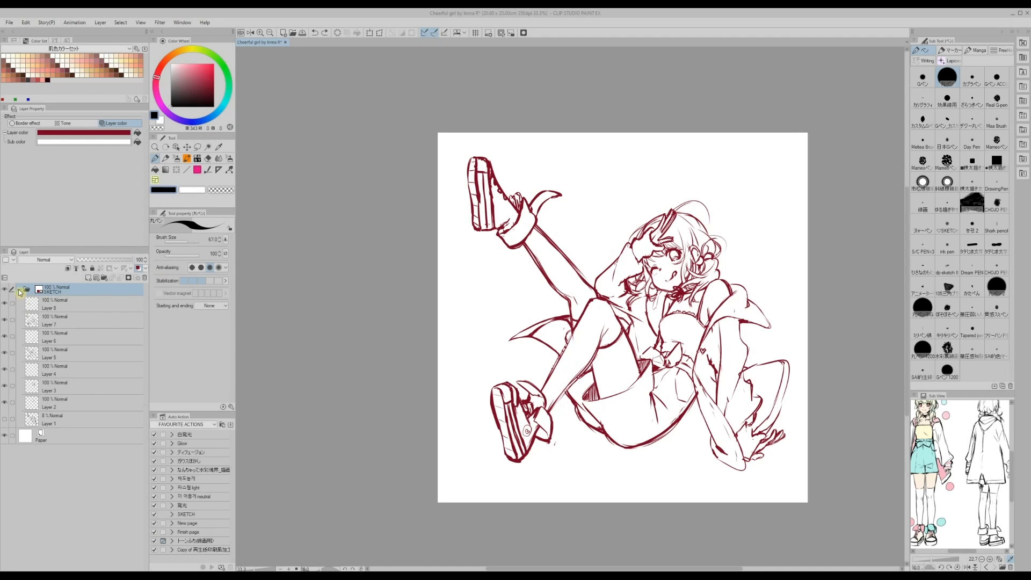
Collapse the SKETCH folder, stretch its corners slightly outward with Free Transform, and shift the drawing slightly down.
click(20, 291)
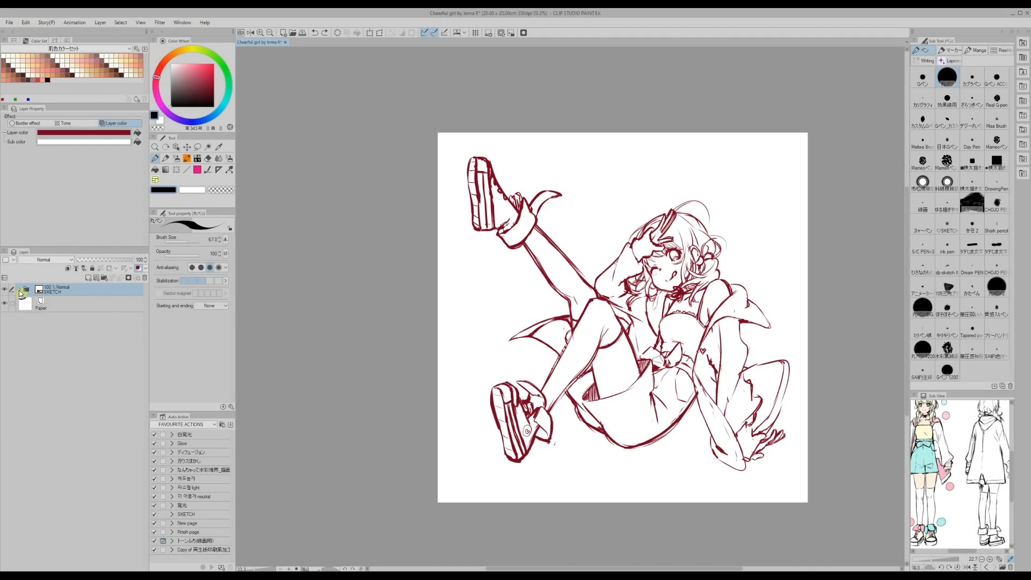
click(26, 23)
mouse_move(39, 221)
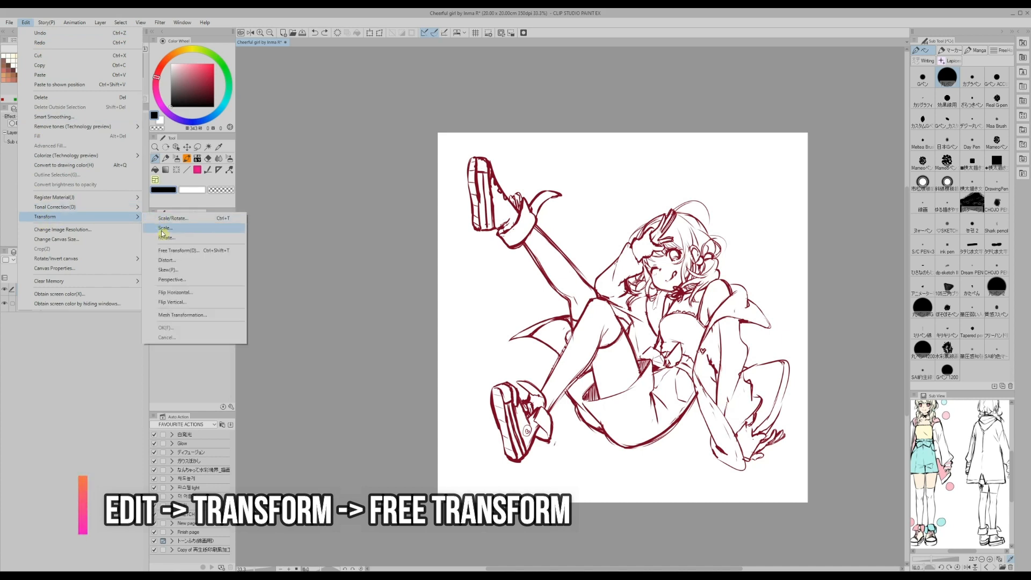
click(165, 252)
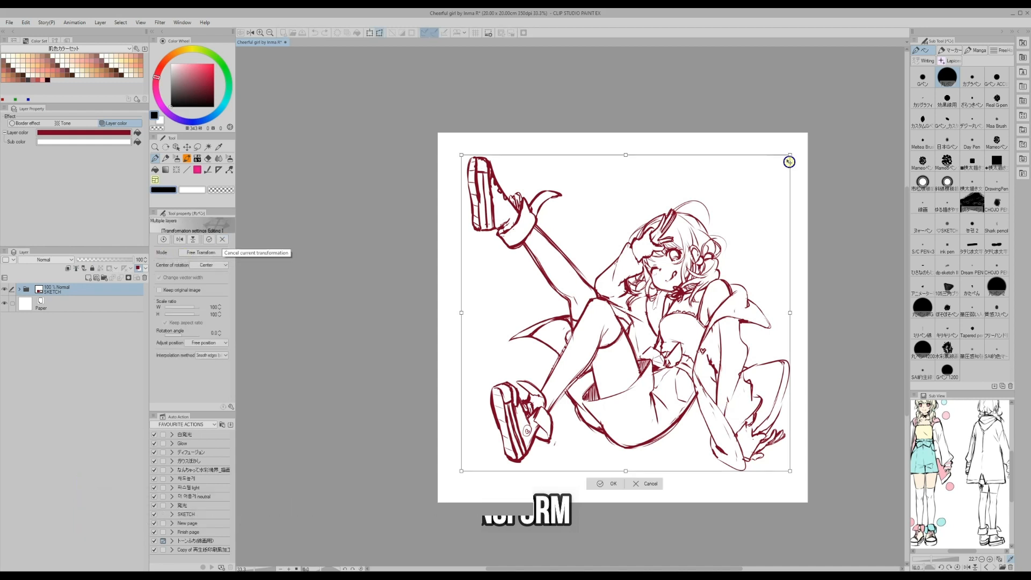
drag(790, 154, 789, 150)
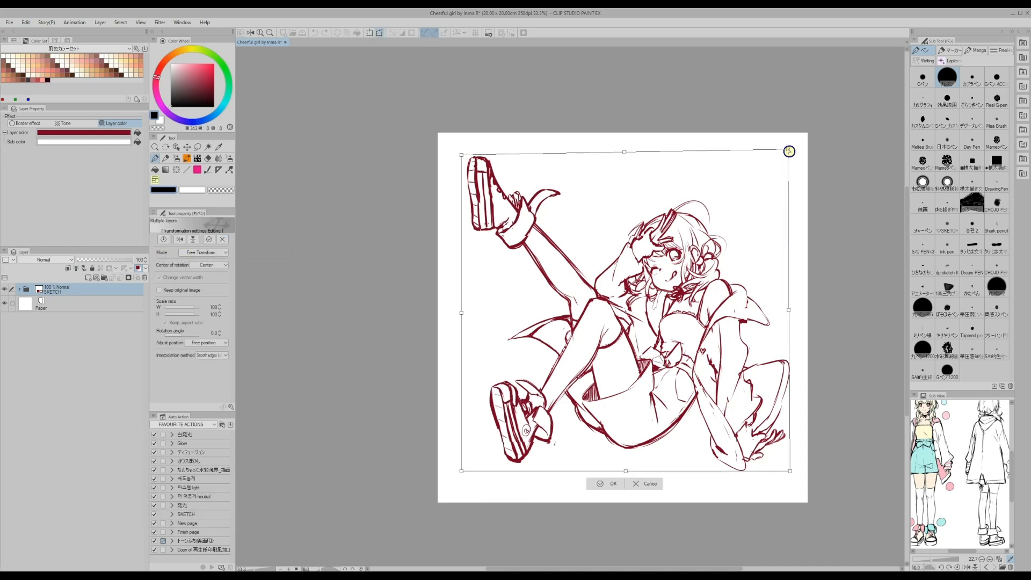
drag(462, 156, 465, 155)
drag(463, 314, 461, 313)
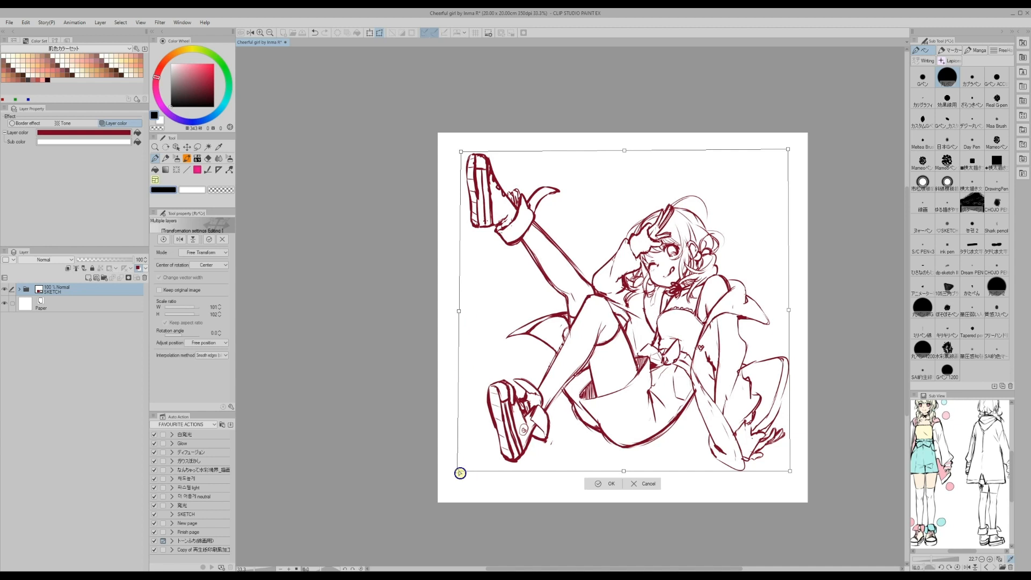
drag(790, 472, 792, 472)
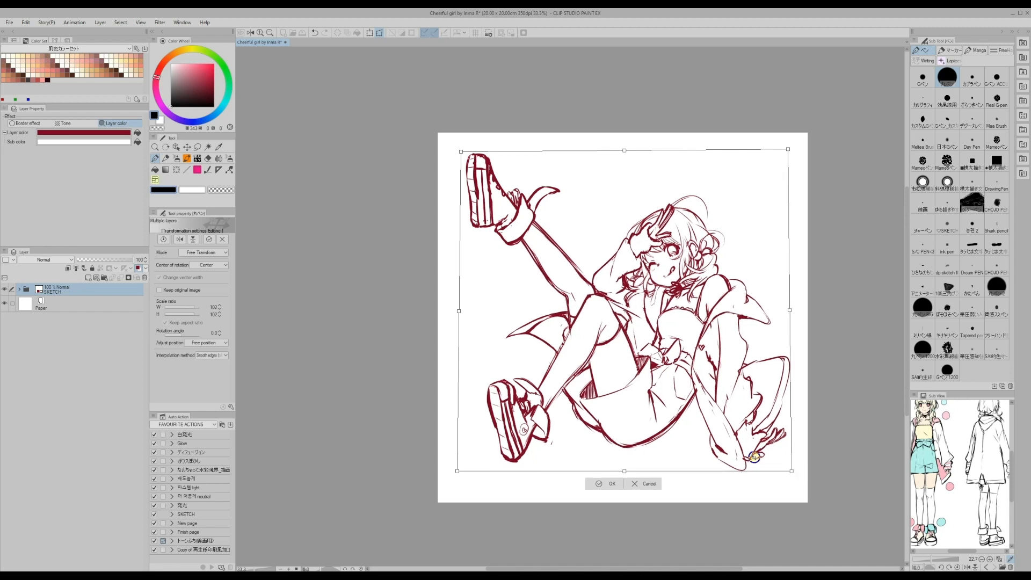
click(599, 485)
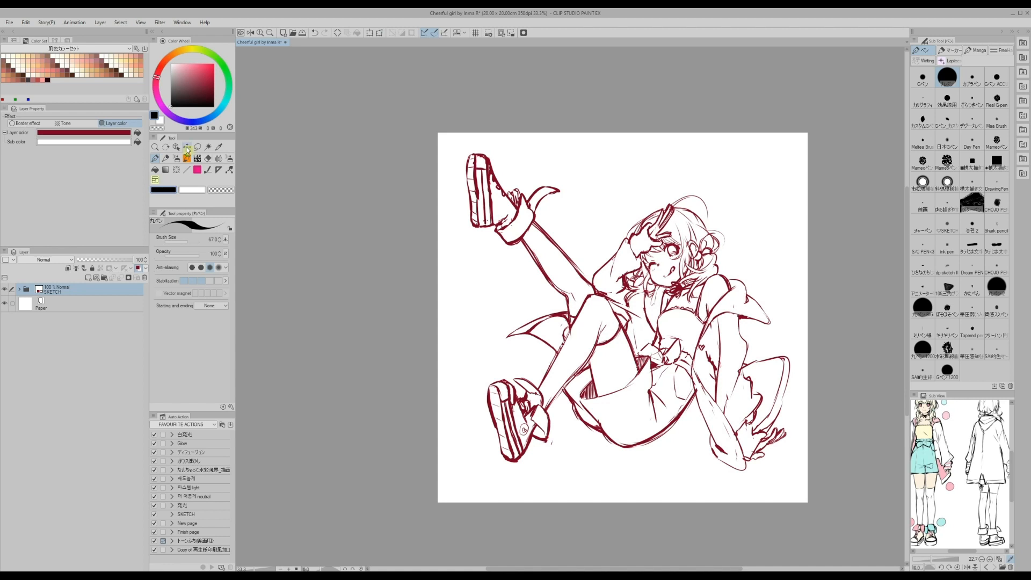
click(187, 147)
drag(498, 218, 498, 226)
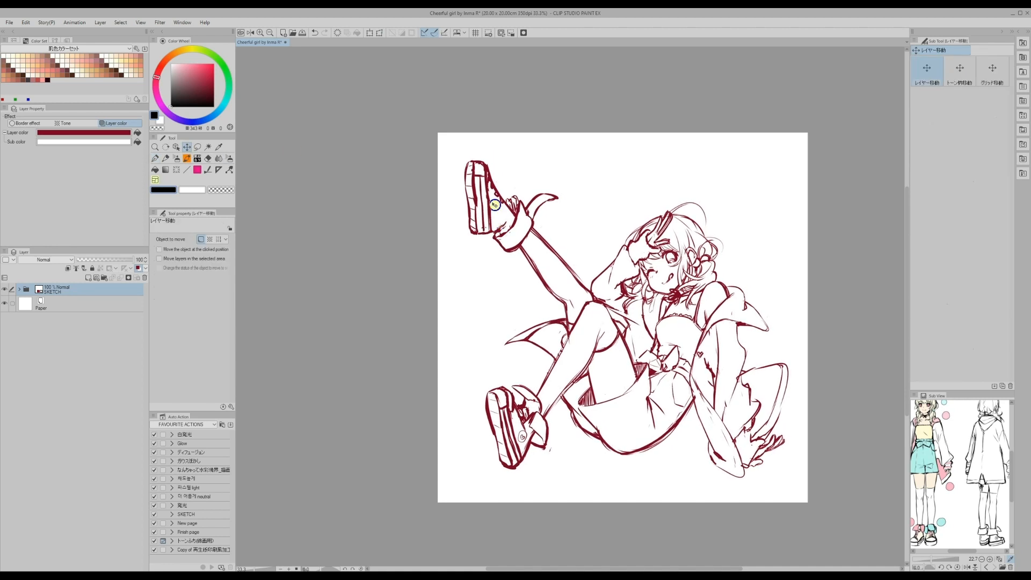